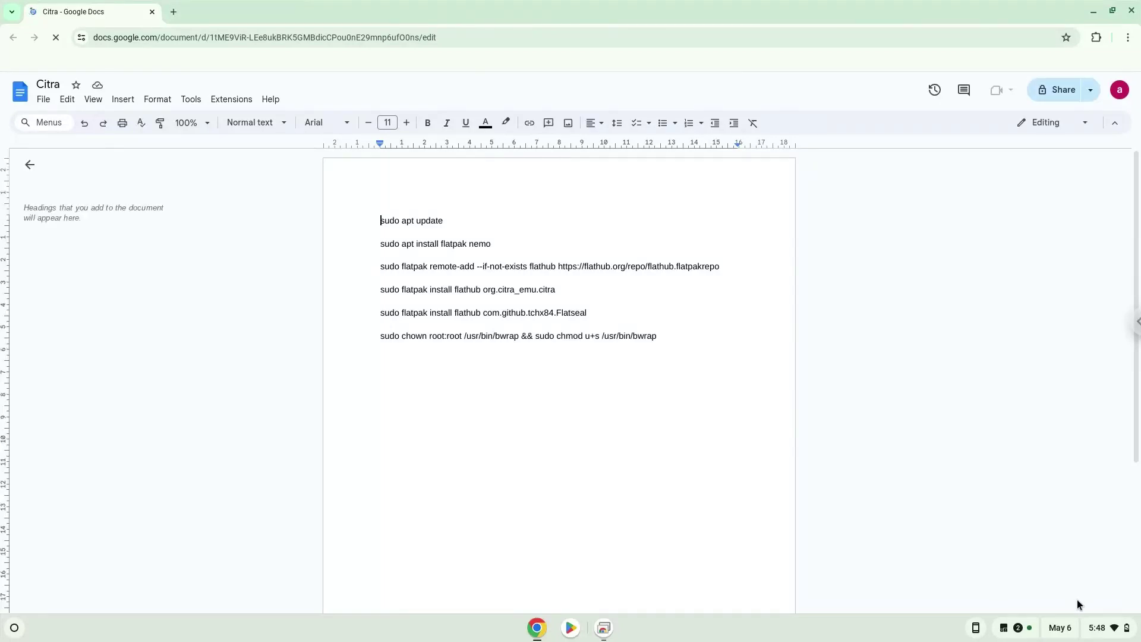
Open ChromeOS Settings from Quick Settings and go to the About ChromeOS page
click(1089, 624)
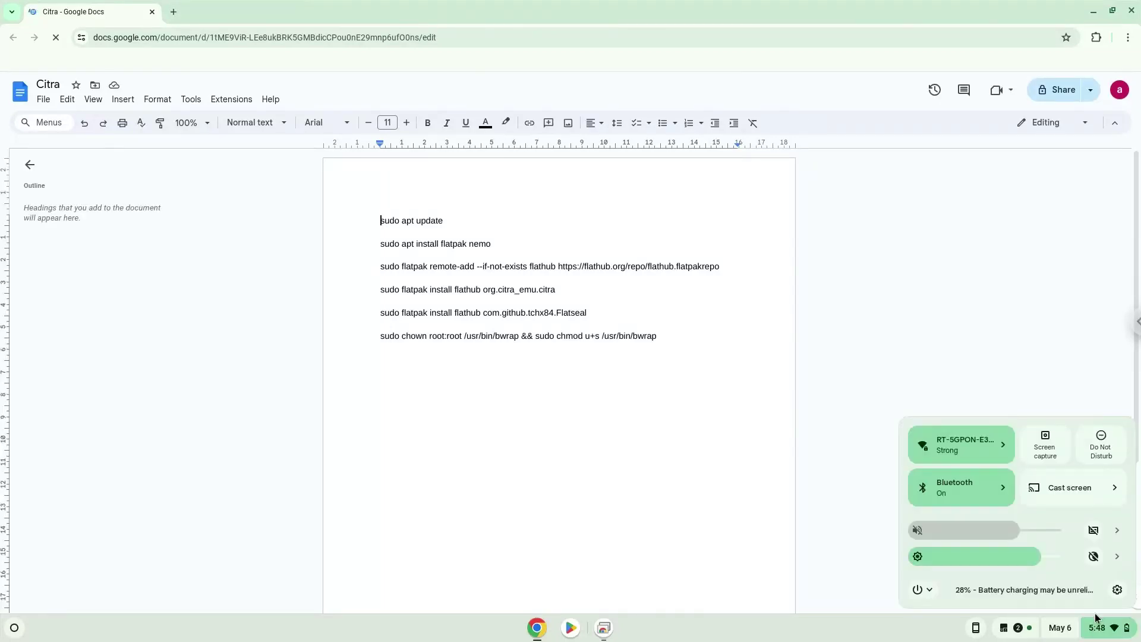
click(1117, 590)
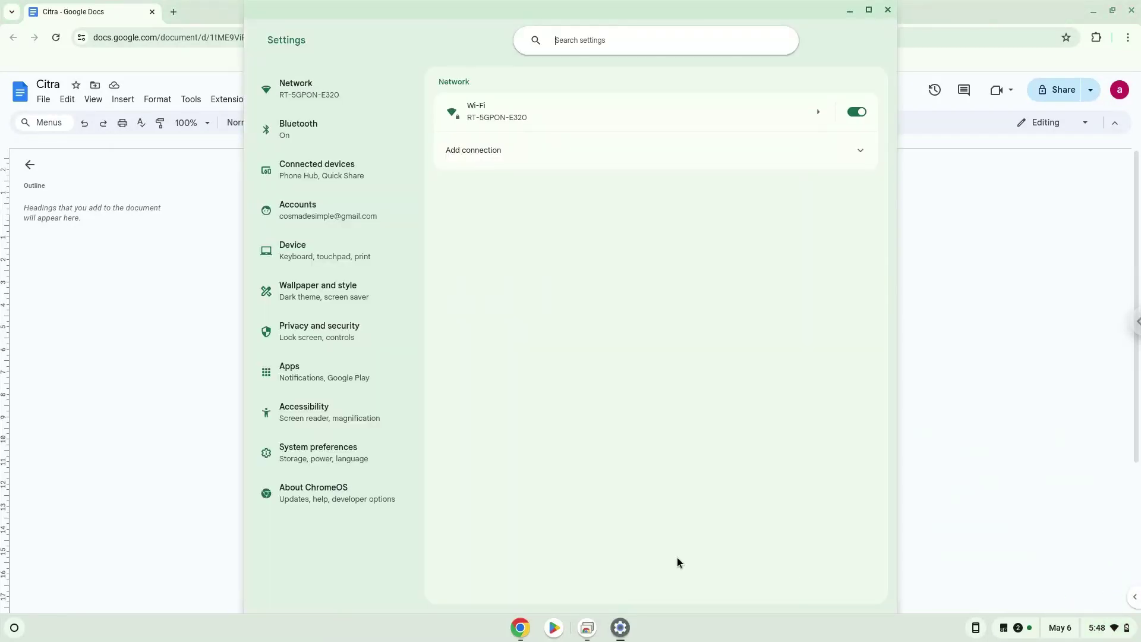
click(376, 501)
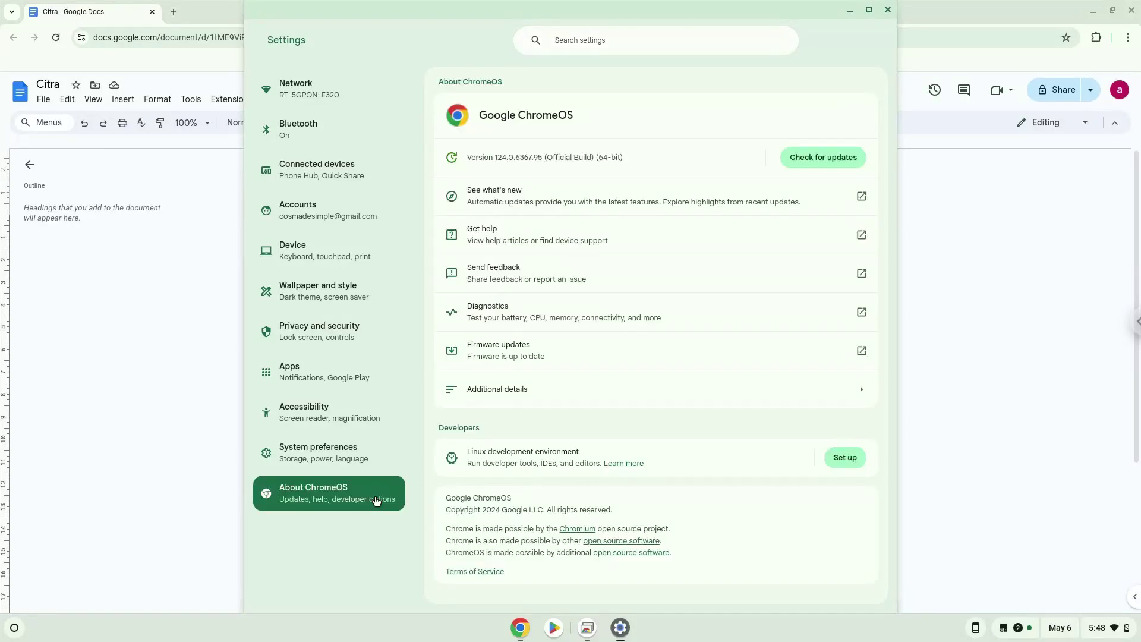
Set up and install the Linux development environment, then close the Terminal window it opens
click(843, 461)
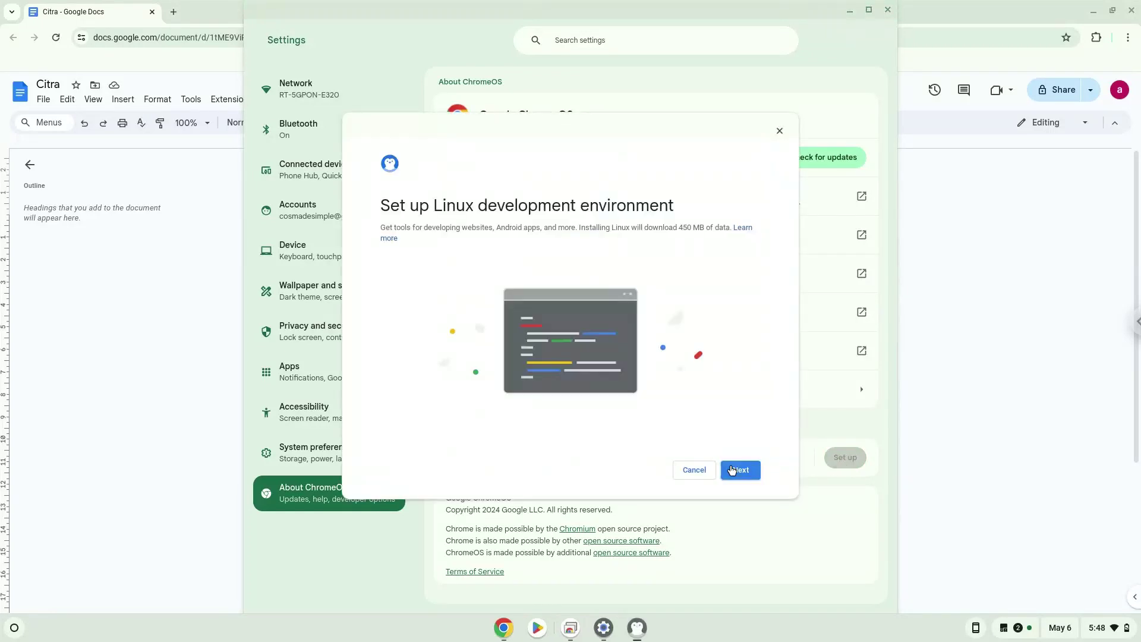
click(732, 470)
click(732, 470)
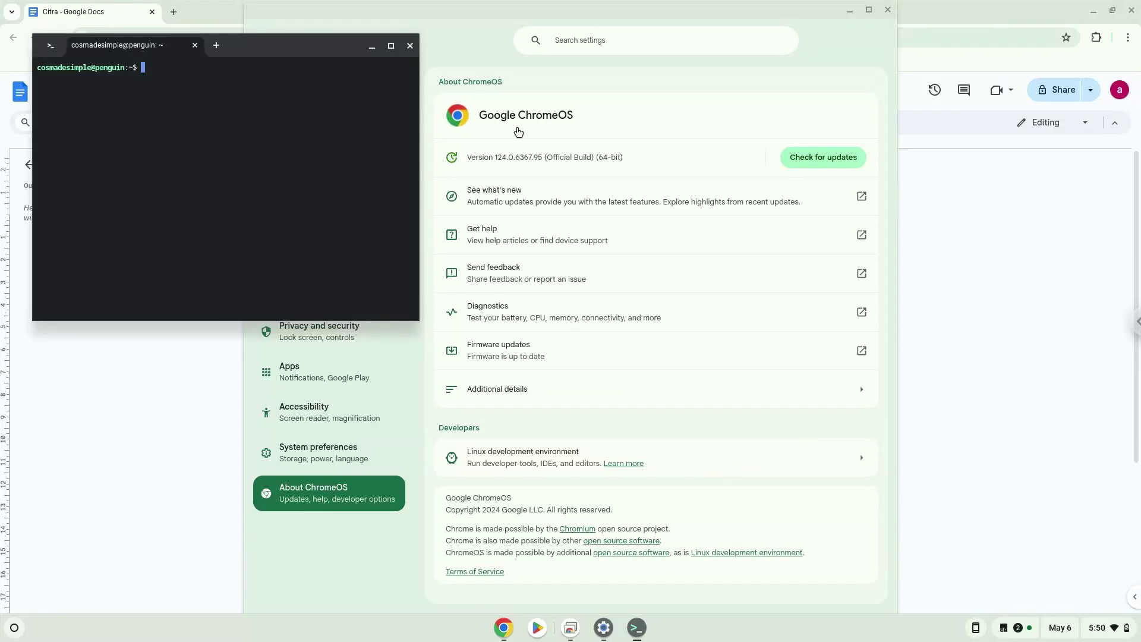
click(410, 46)
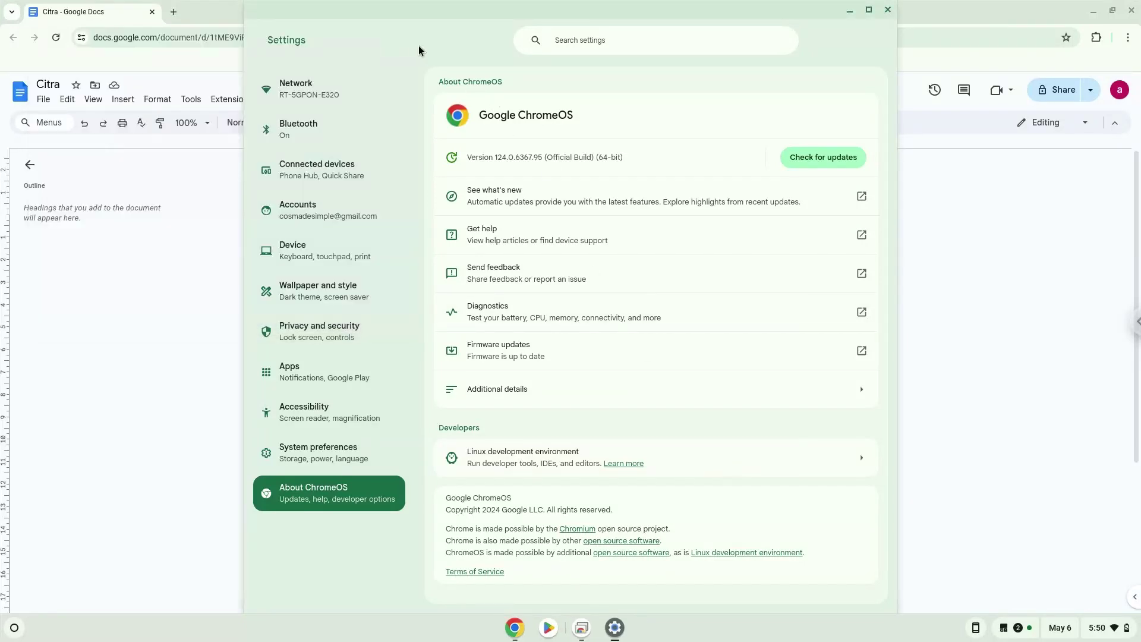
Close Settings and copy the 'sudo apt update' line from the command document
click(888, 10)
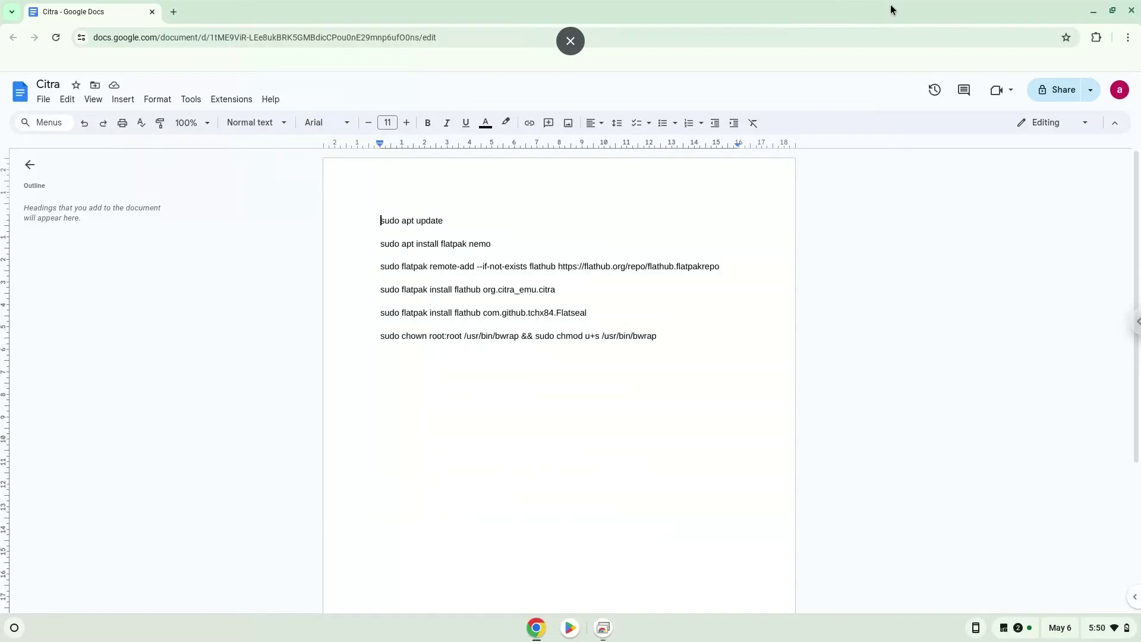
triple_click(409, 220)
right_click(408, 220)
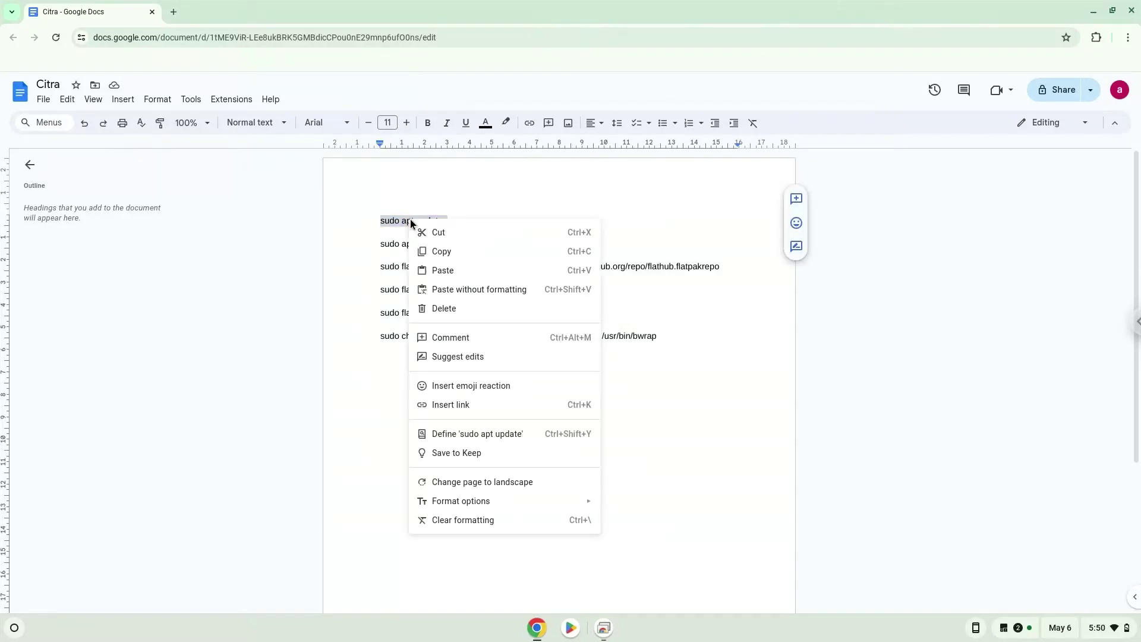
click(438, 252)
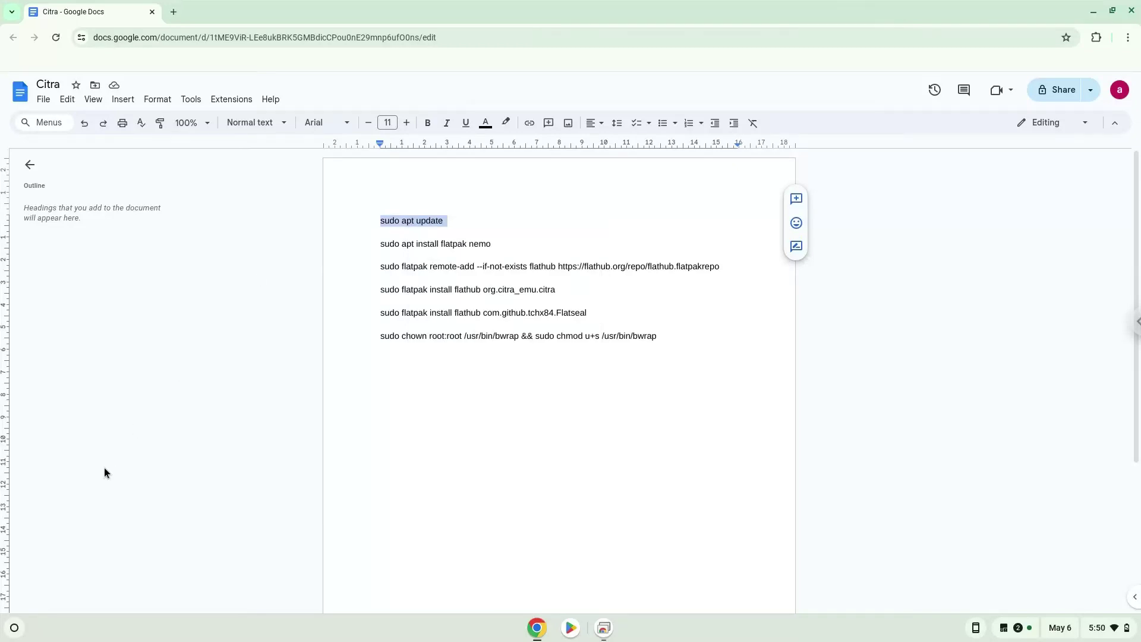
Launch Terminal from the app list and maximize its window
click(14, 627)
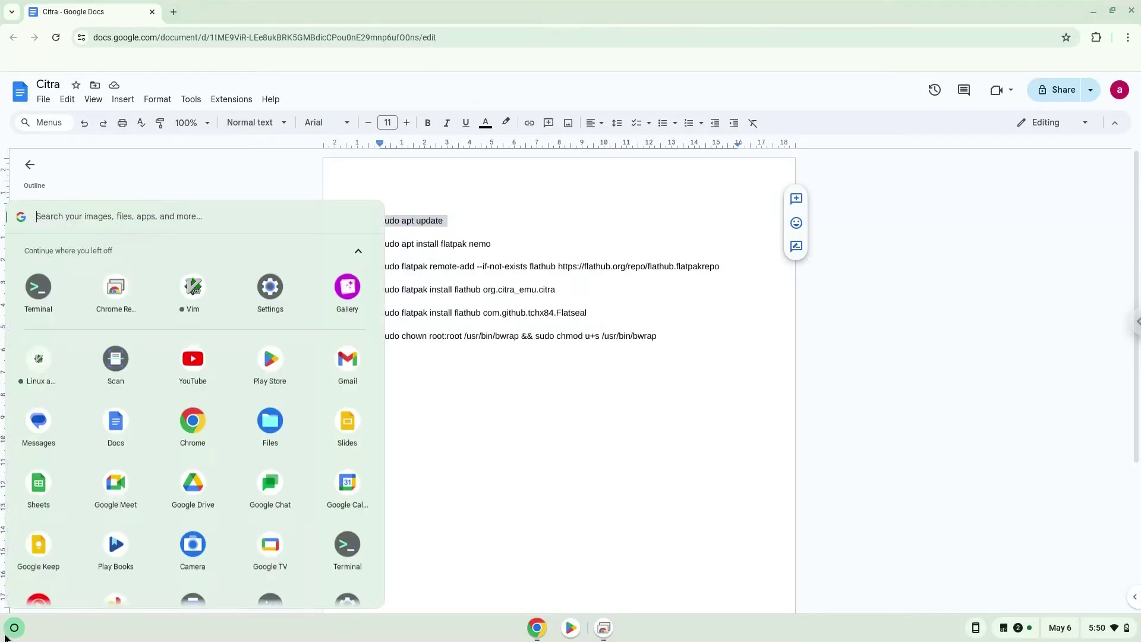
click(33, 288)
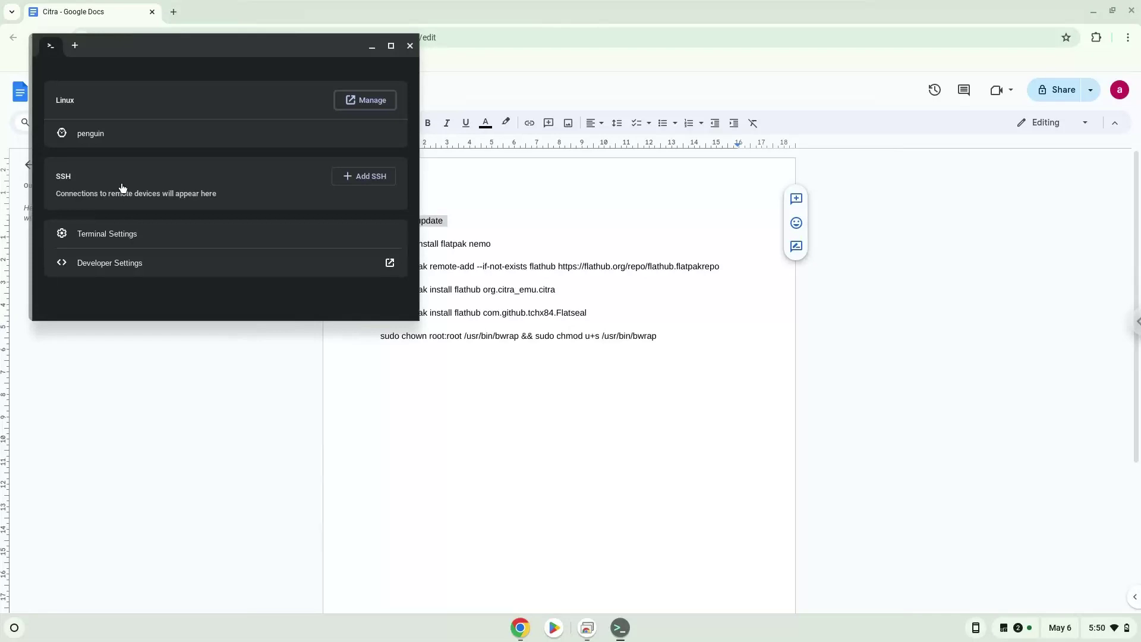
double_click(230, 46)
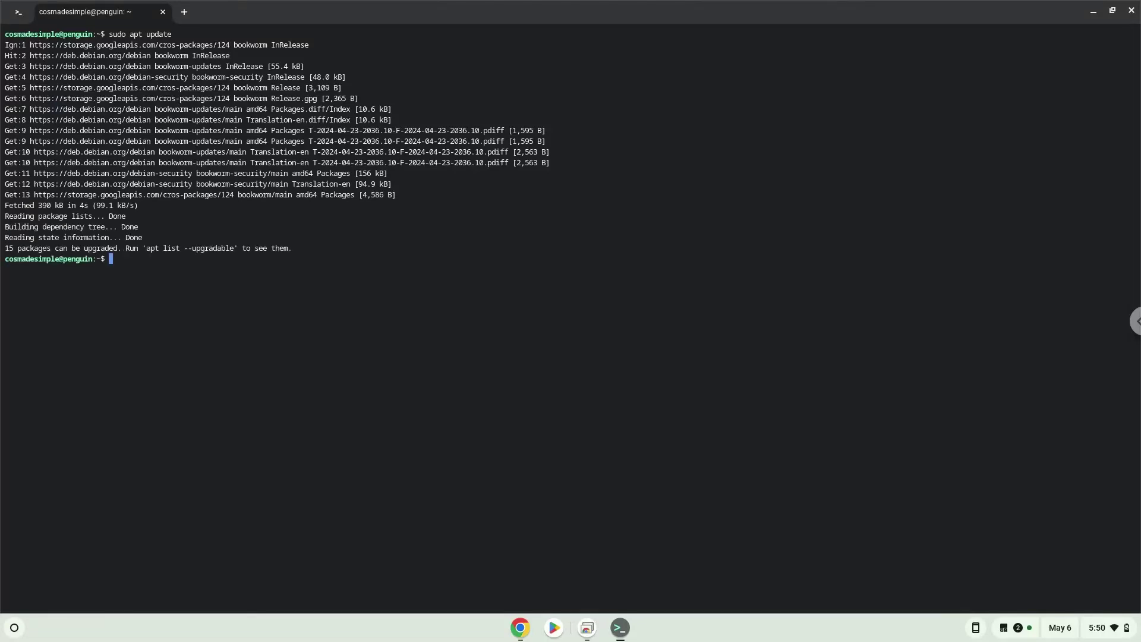
Copy 'sudo apt install flatpak nemo' from the document and run it in Terminal
click(521, 631)
drag(416, 244, 435, 243)
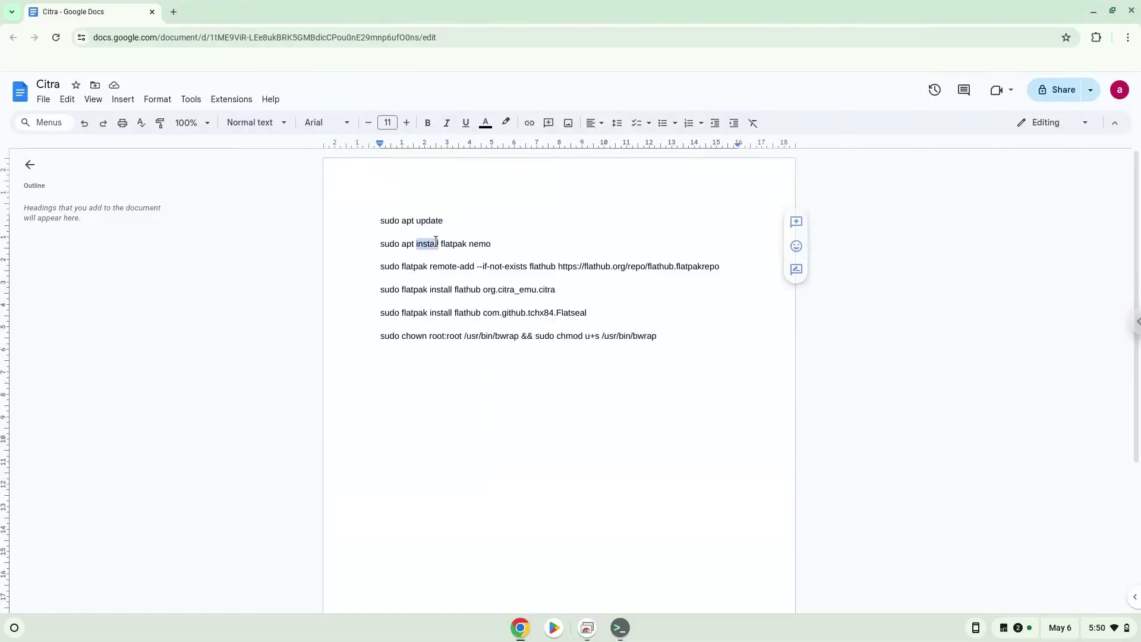
triple_click(435, 243)
right_click(437, 243)
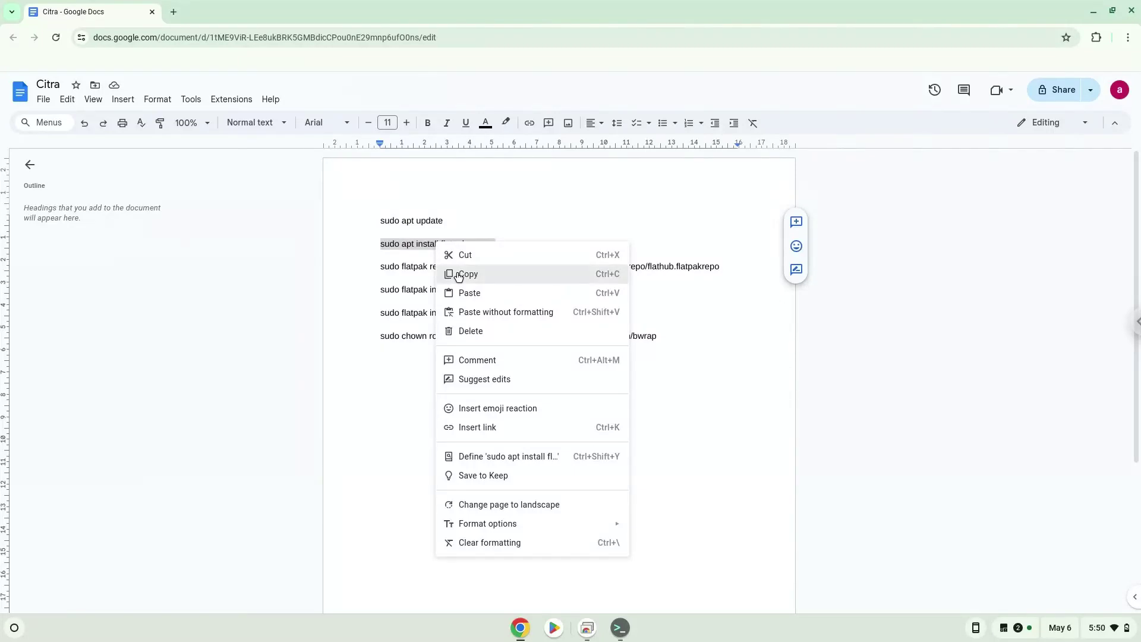
click(458, 274)
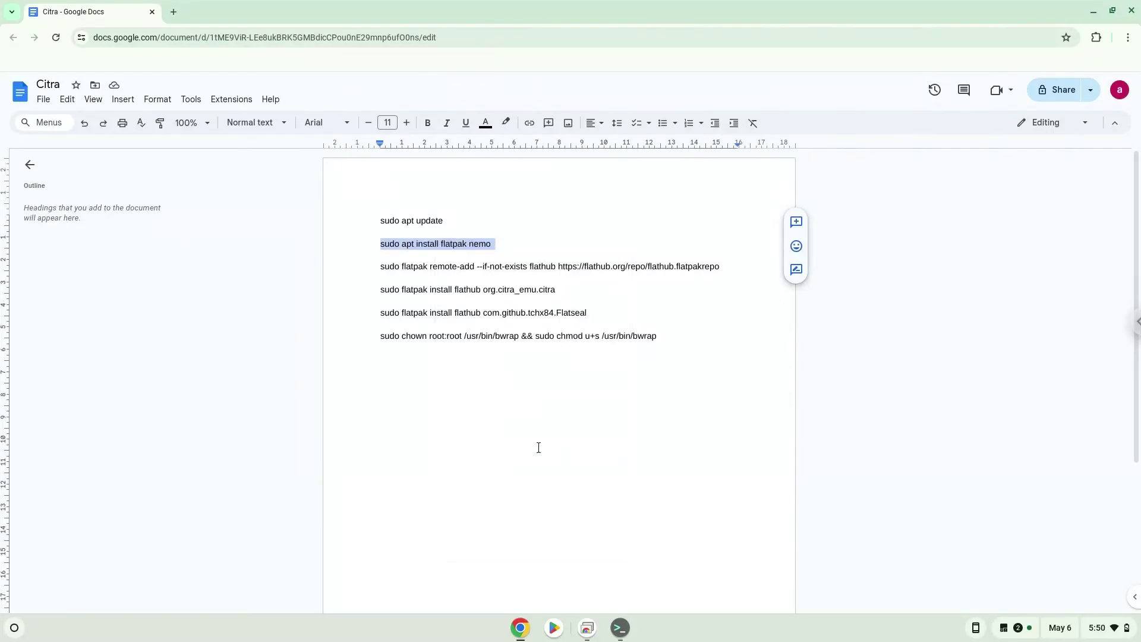
click(620, 628)
key(ctrl+shift+v)
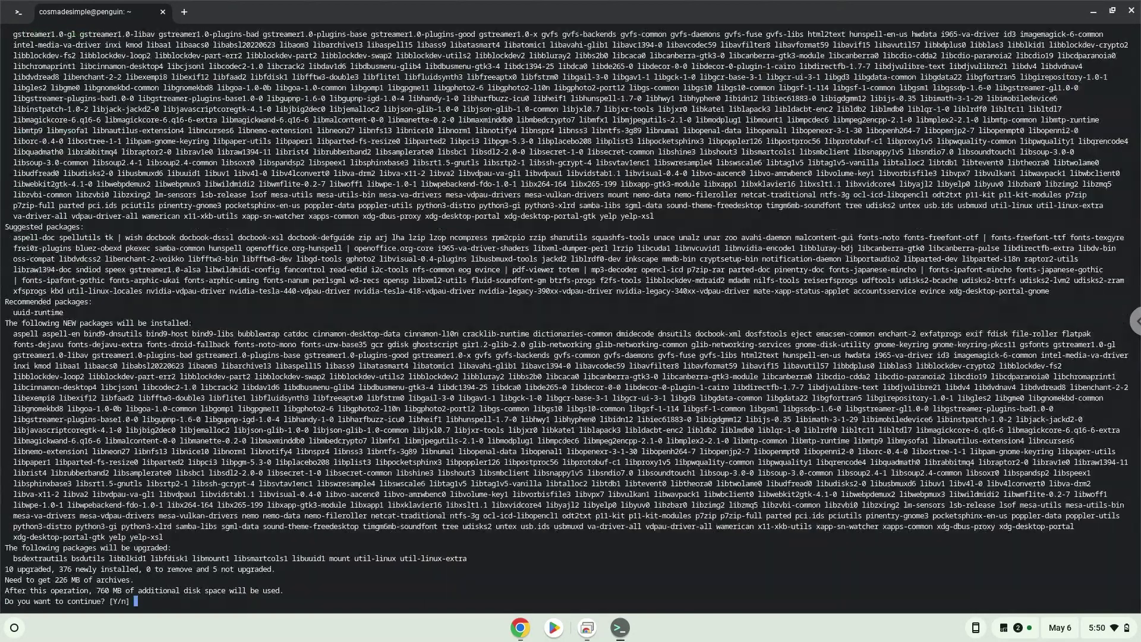
key(Return)
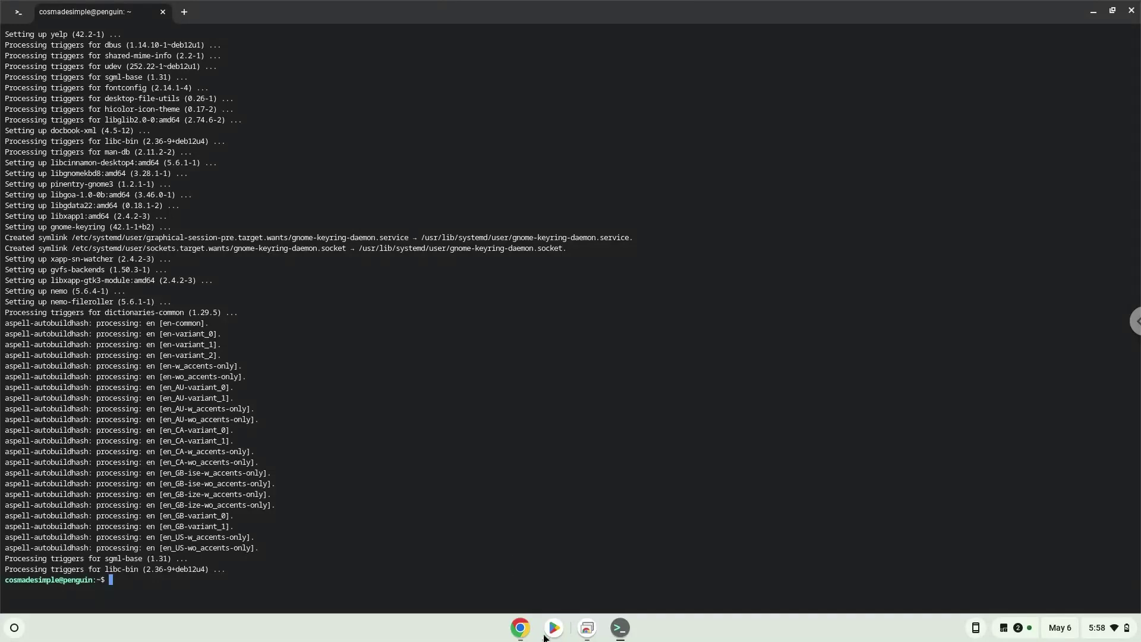
Run the 'flatpak remote-add --if-not-exists flathub' command copied from the document in Terminal
click(520, 628)
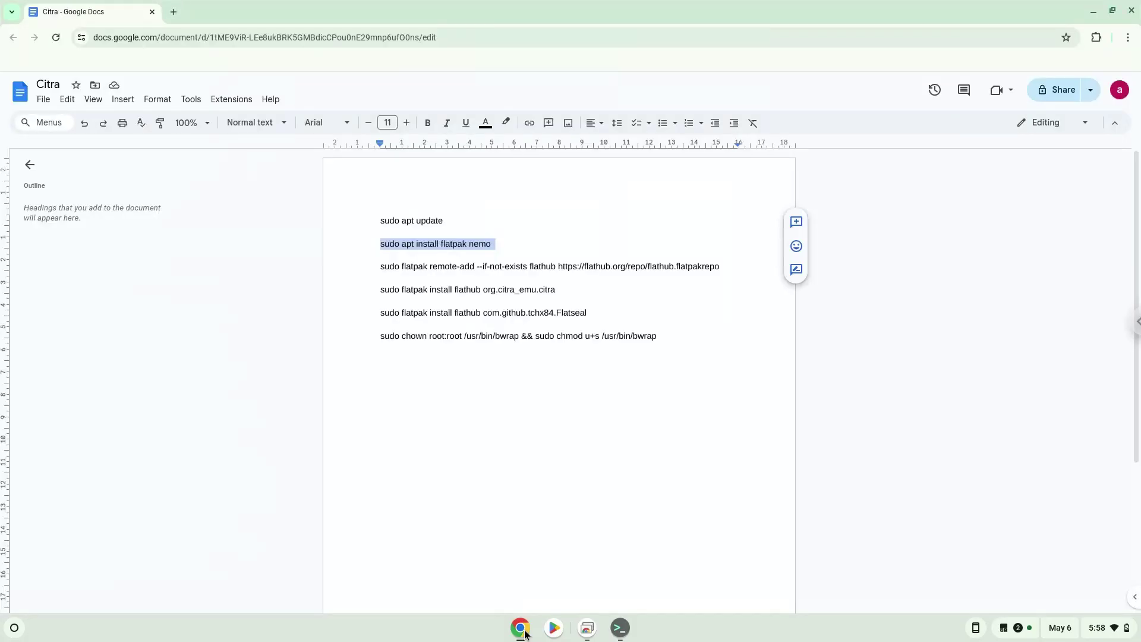
triple_click(487, 270)
right_click(487, 270)
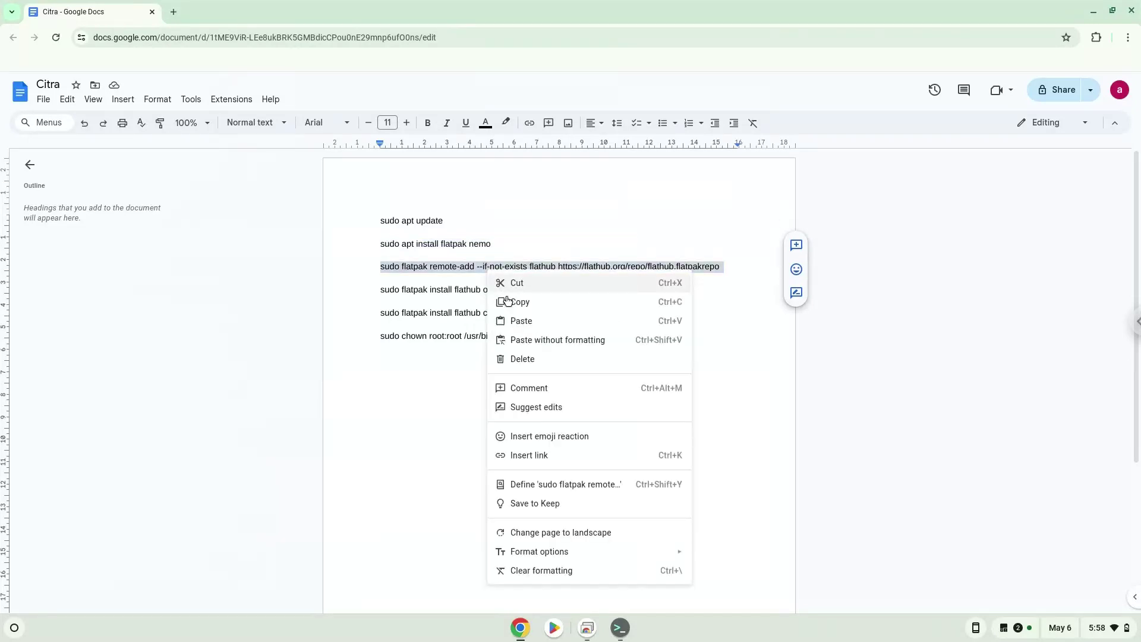
click(510, 300)
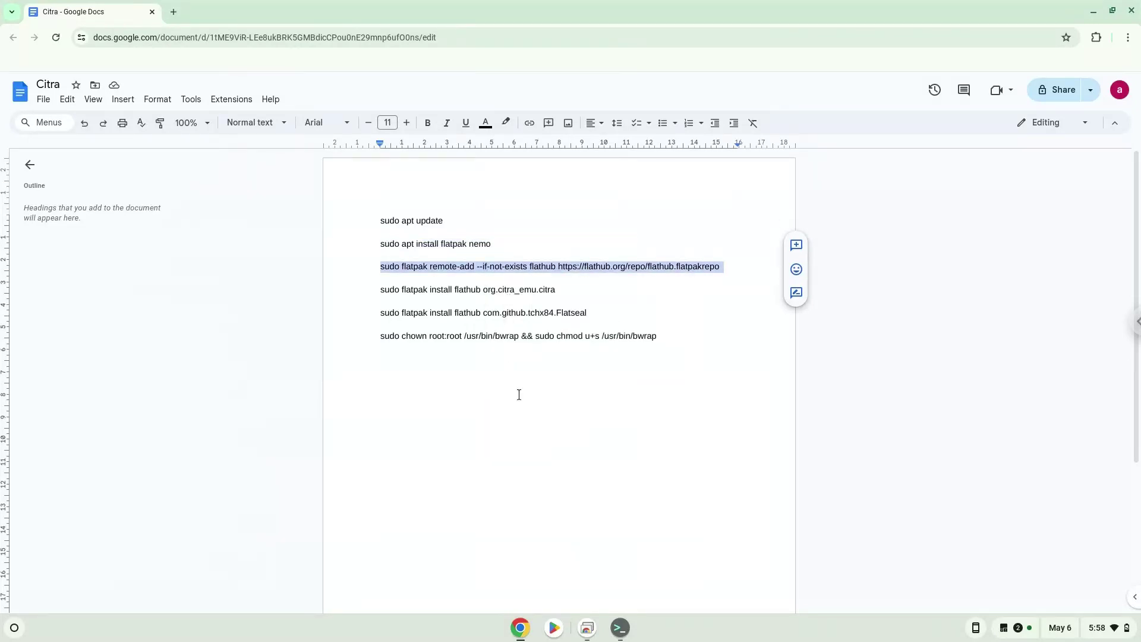
click(620, 628)
key(ctrl+shift+v)
key(Return)
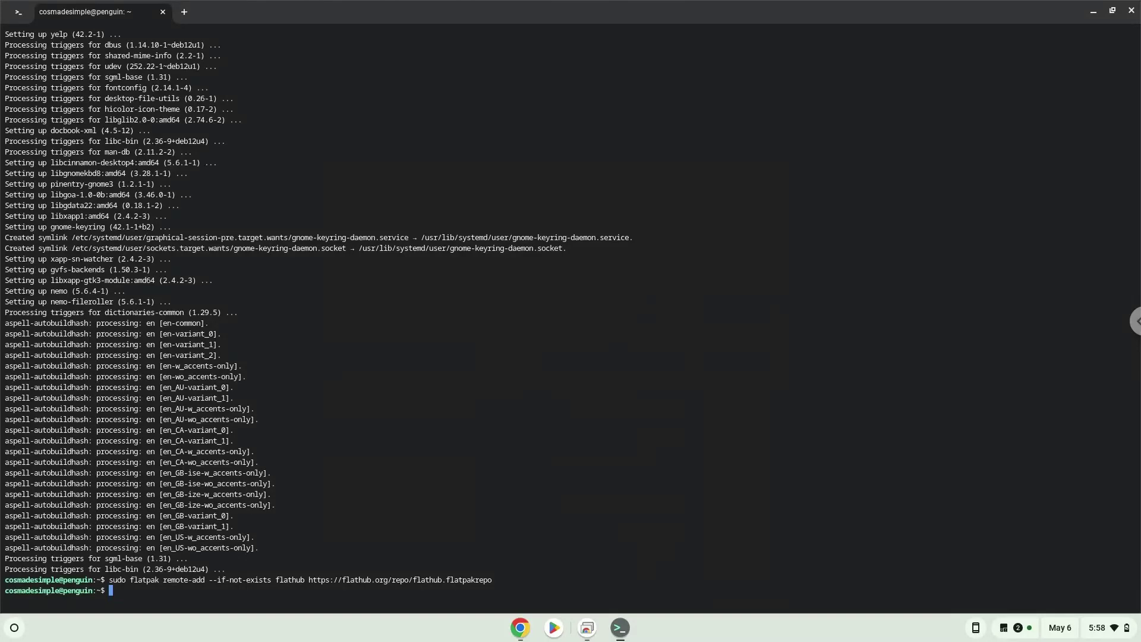
Copy the org.citra_emu.citra Flathub install command and run it in Terminal, accepting the runtimes
click(522, 625)
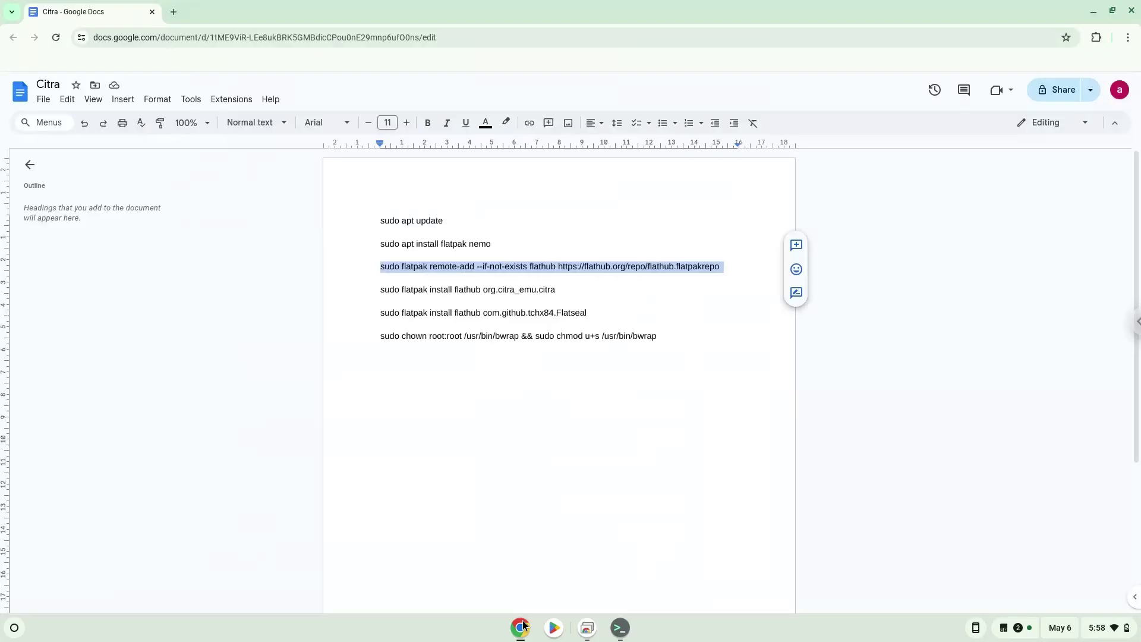
triple_click(501, 289)
right_click(501, 288)
click(544, 321)
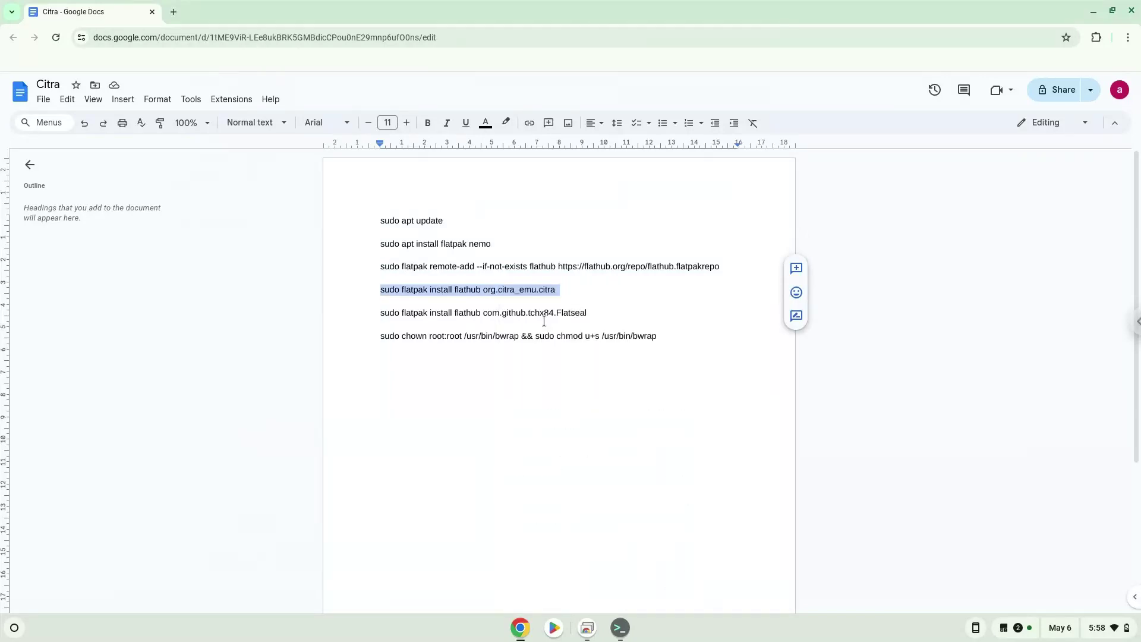
click(622, 628)
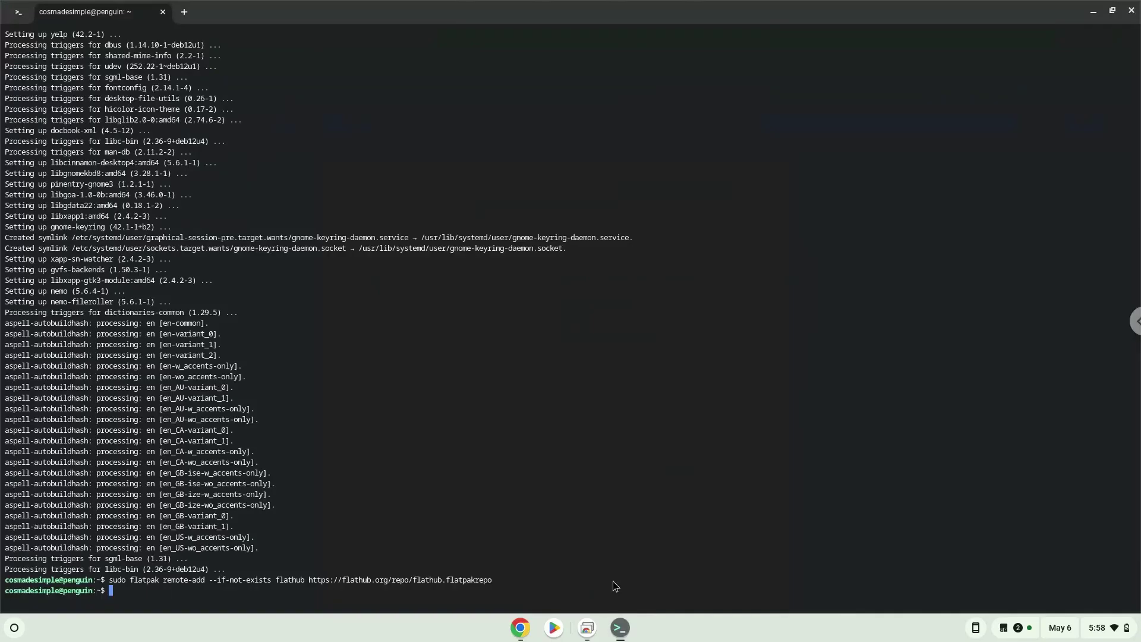
key(ctrl+shift+v)
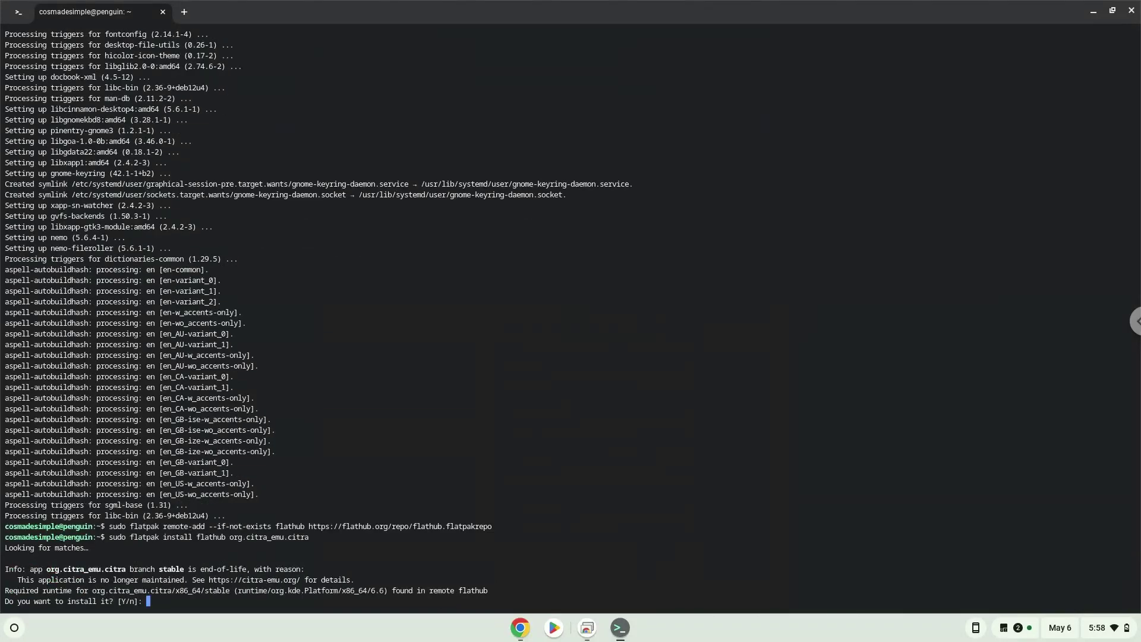
key(Return)
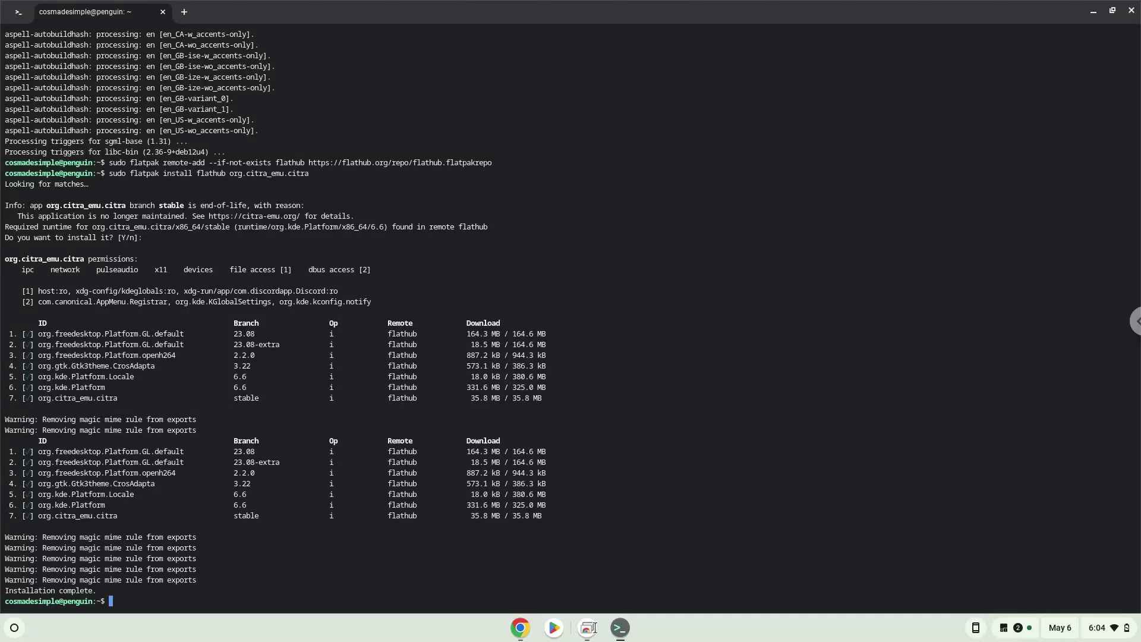
Copy the Flatseal install command from the Citra command document
click(520, 627)
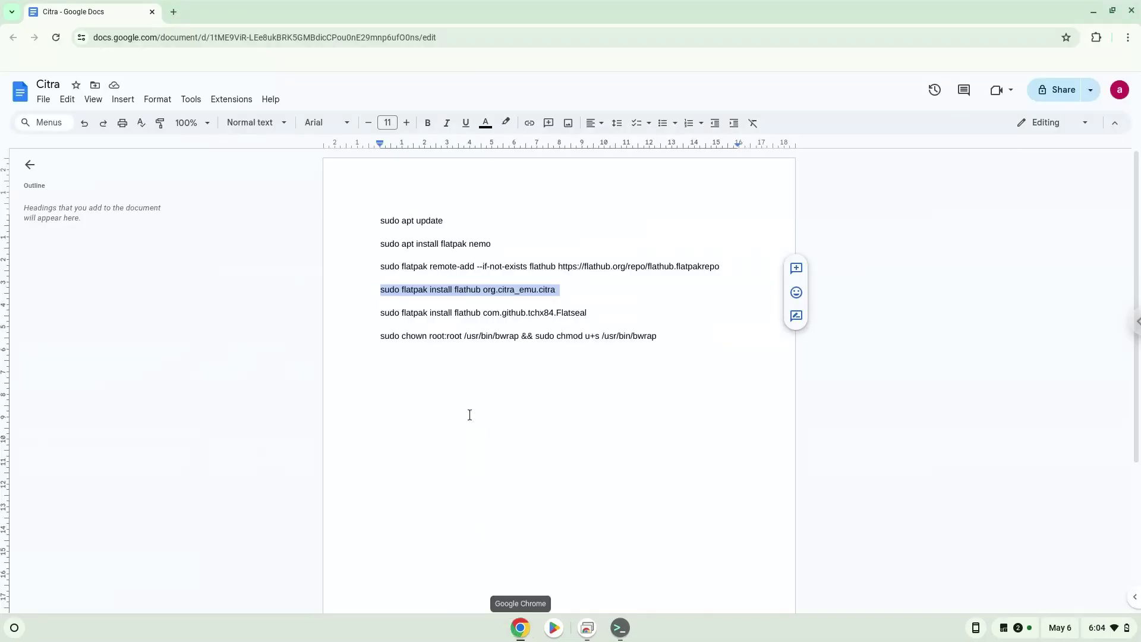
triple_click(452, 312)
right_click(452, 312)
click(482, 331)
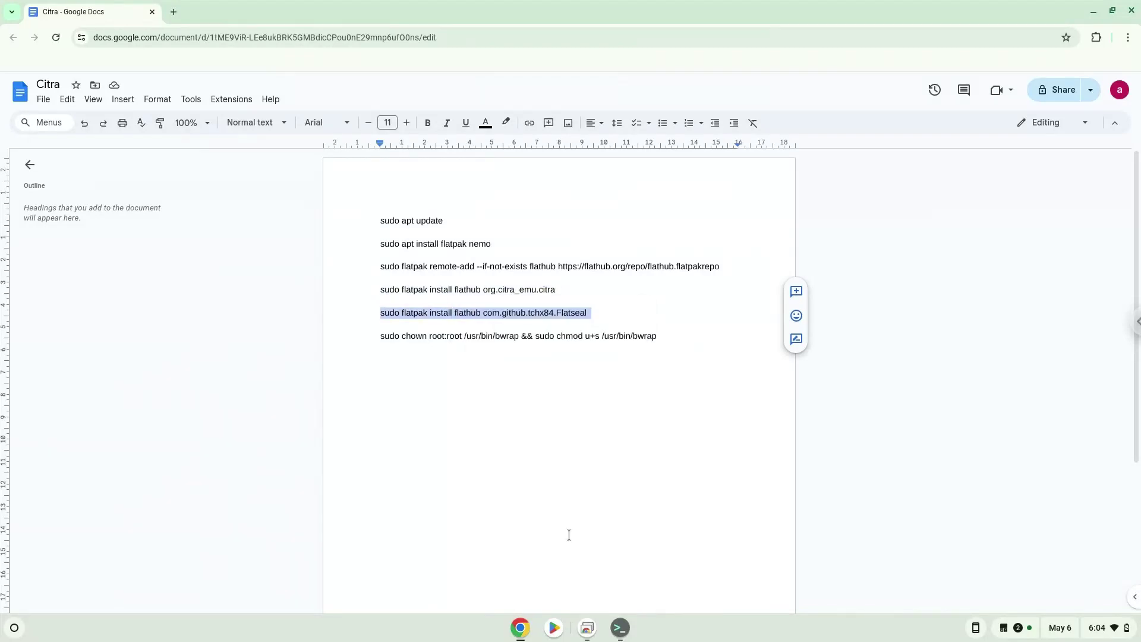
Paste the Flatseal install command in Terminal and confirm both [Y/n] prompts
click(621, 629)
right_click(590, 509)
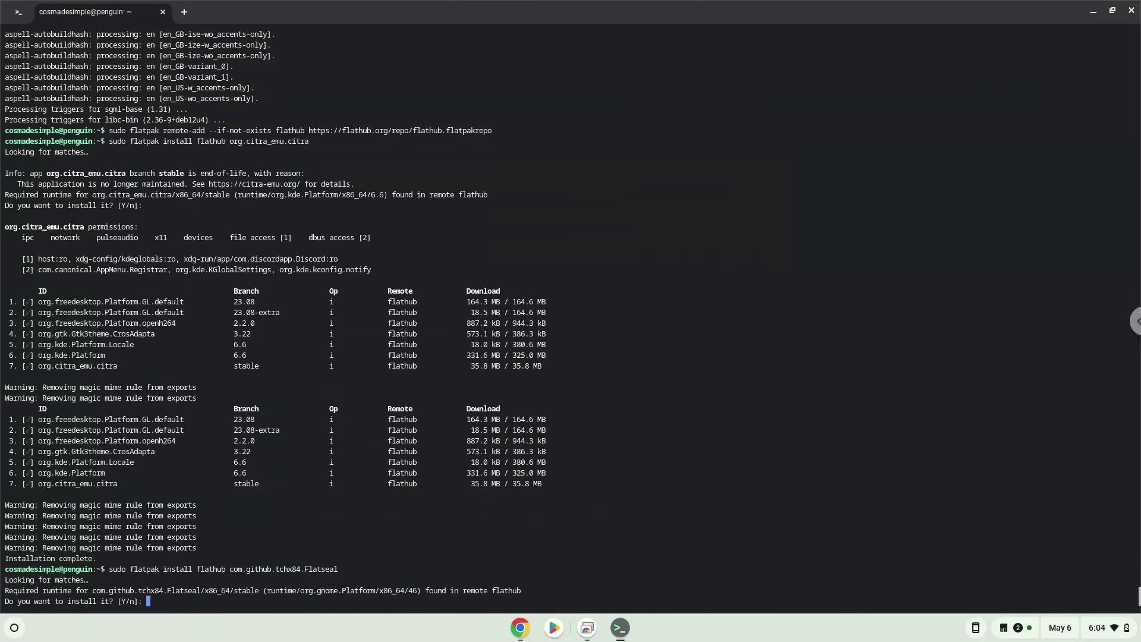
key(Return)
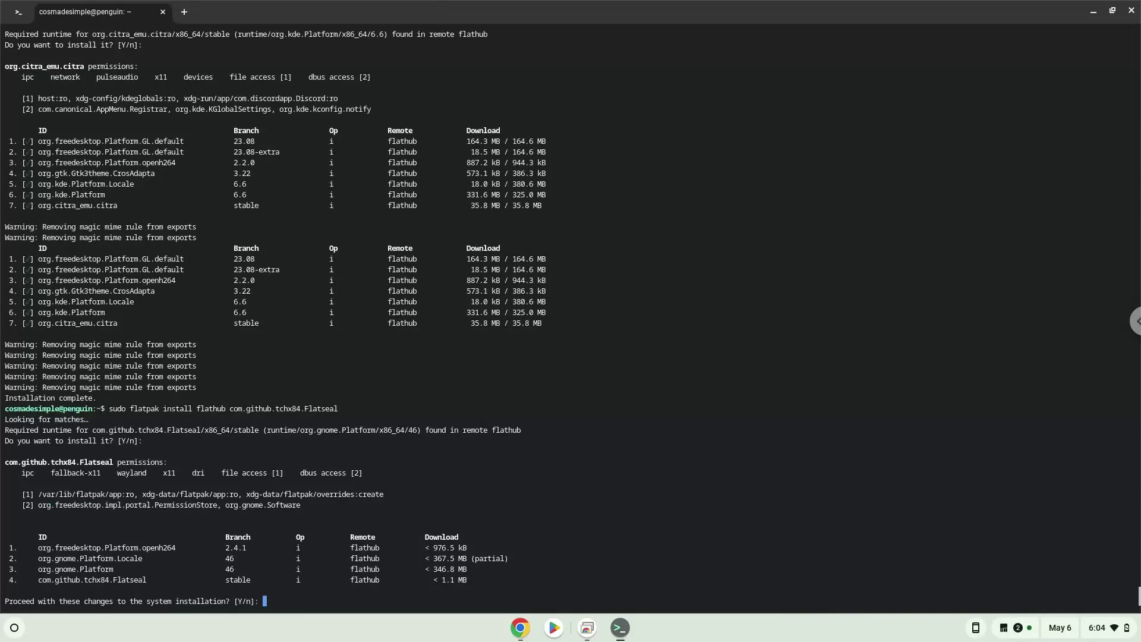
key(Return)
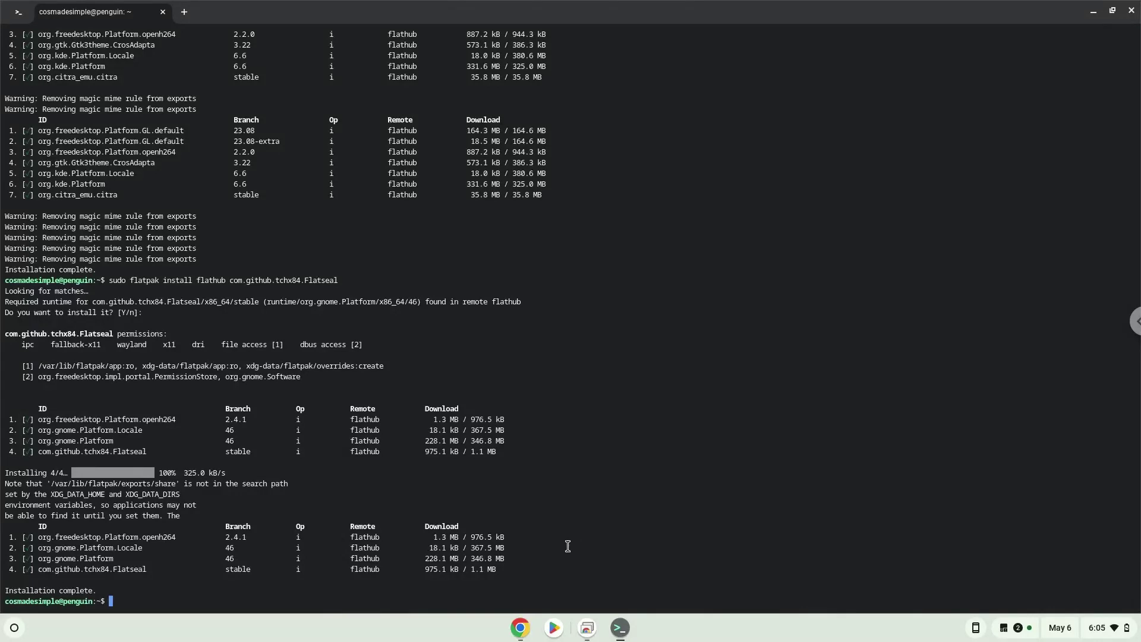
Copy the bwrap chown and chmod command line from the Citra notes
click(521, 629)
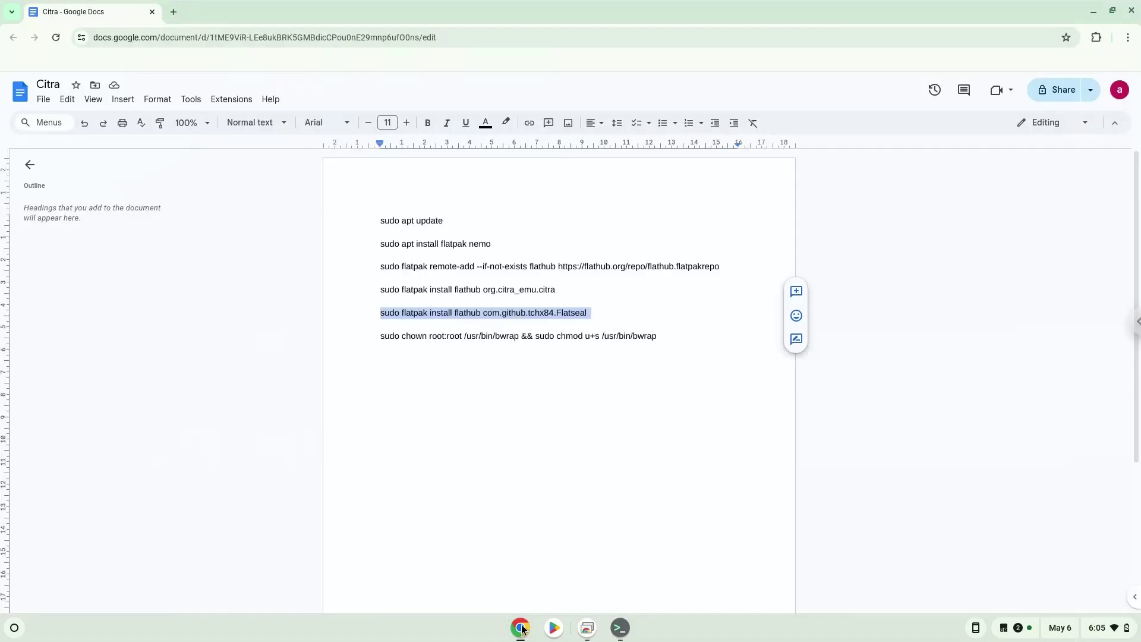
double_click(497, 337)
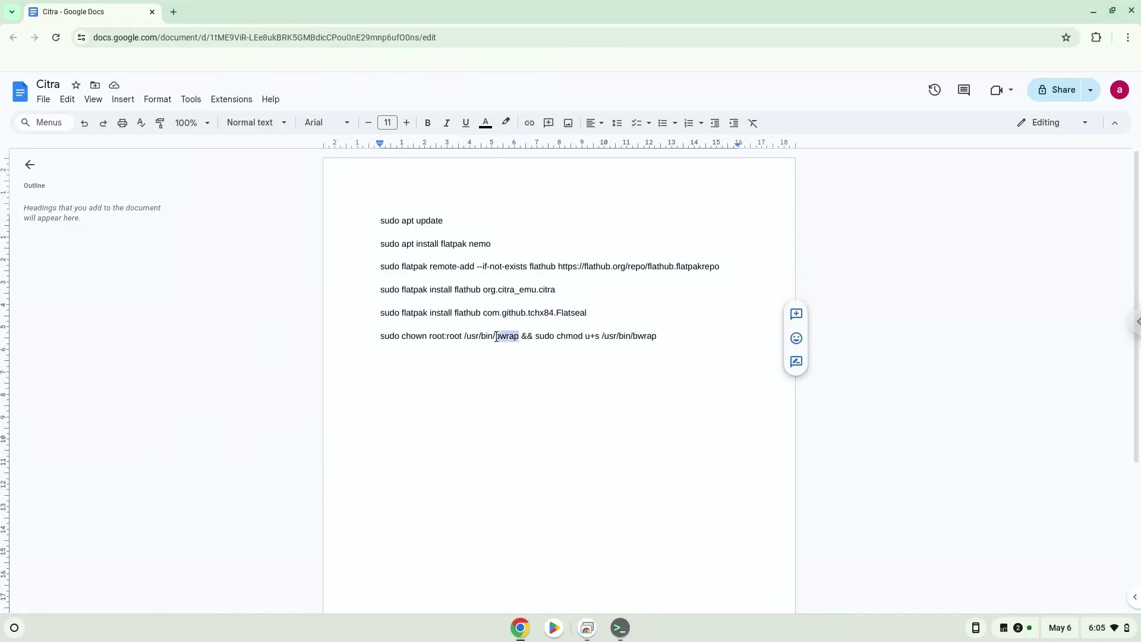
triple_click(496, 338)
right_click(497, 337)
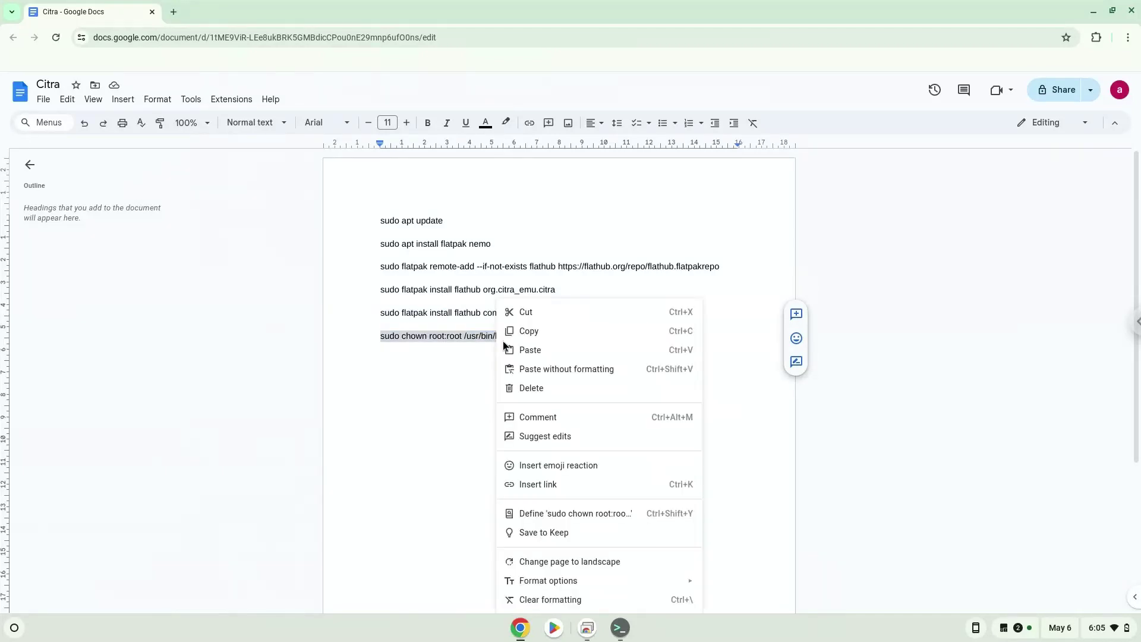
click(528, 332)
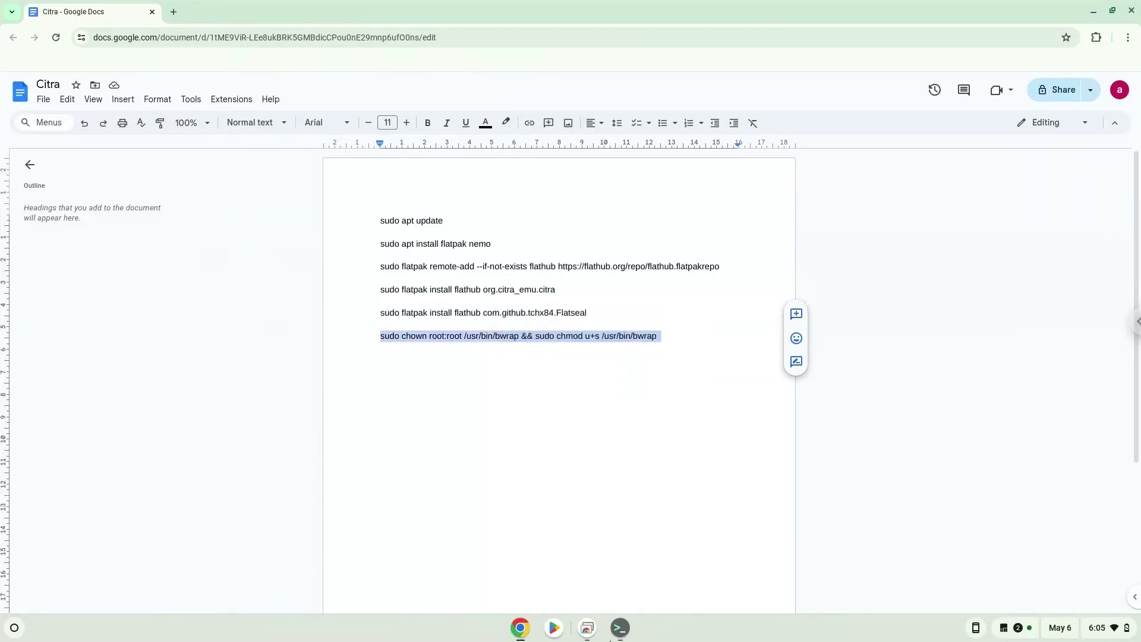
Run 'sudo chown root:root /usr/bin/bwrap && sudo chmod u+s /usr/bin/bwrap' in Terminal
click(620, 628)
key(ctrl+shift+v)
key(Return)
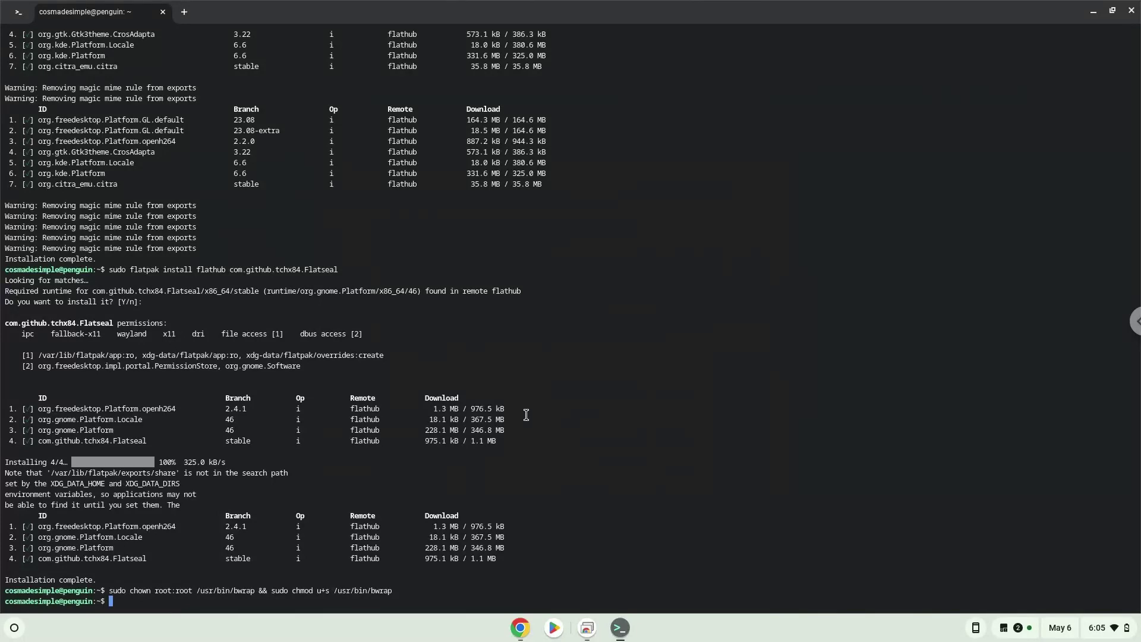
Close Terminal, minimize the notes window, and launch Flatseal from the app list
click(1130, 12)
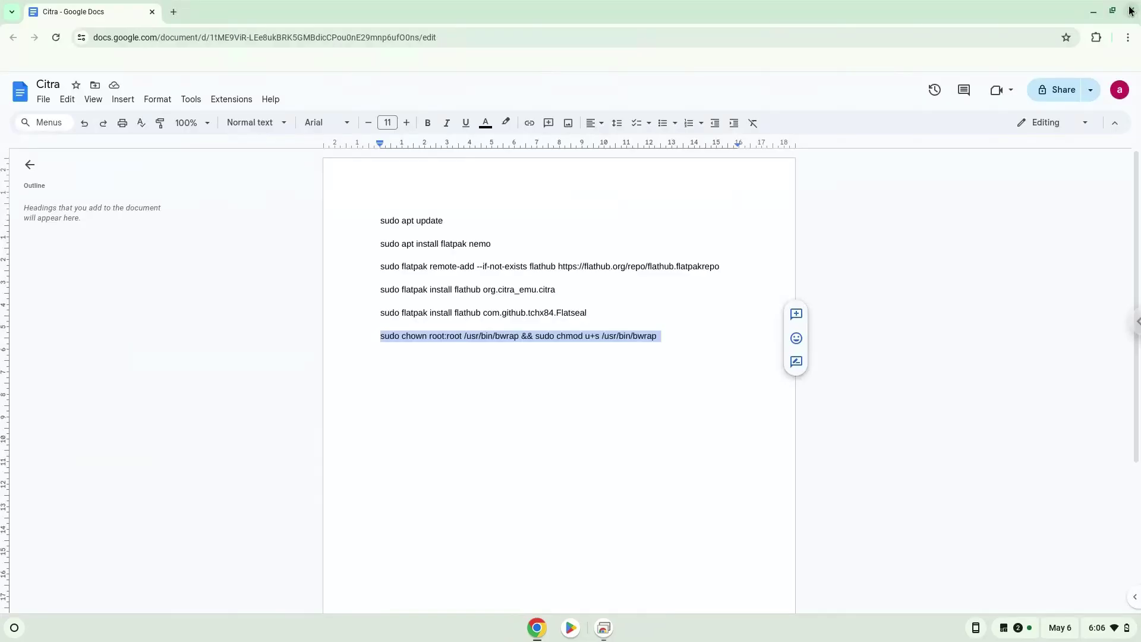
click(1095, 11)
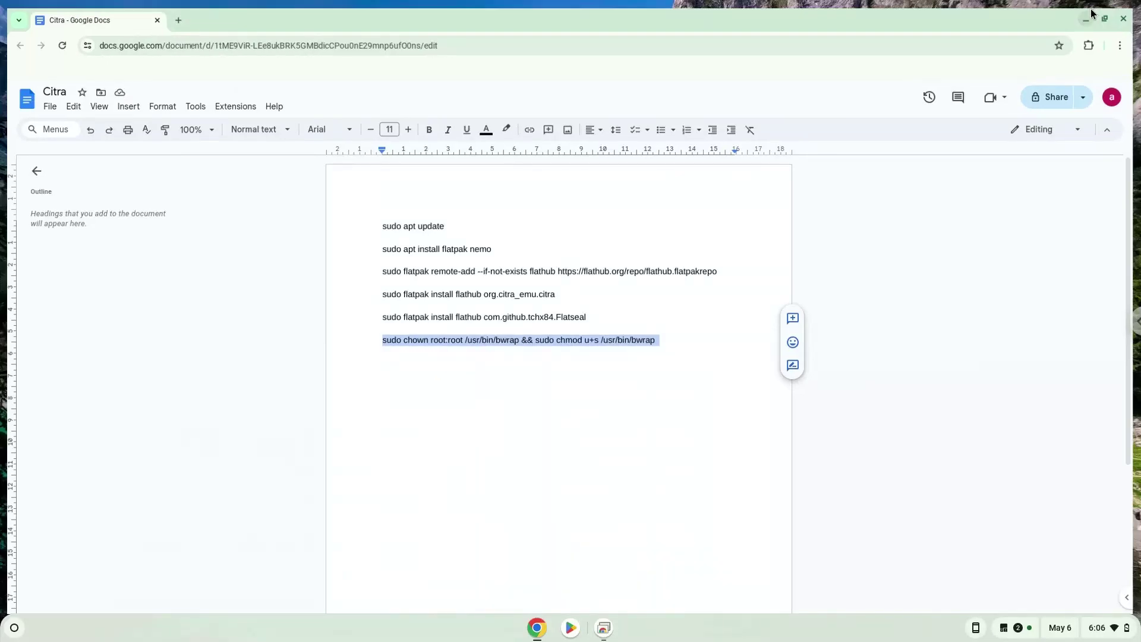
click(1090, 13)
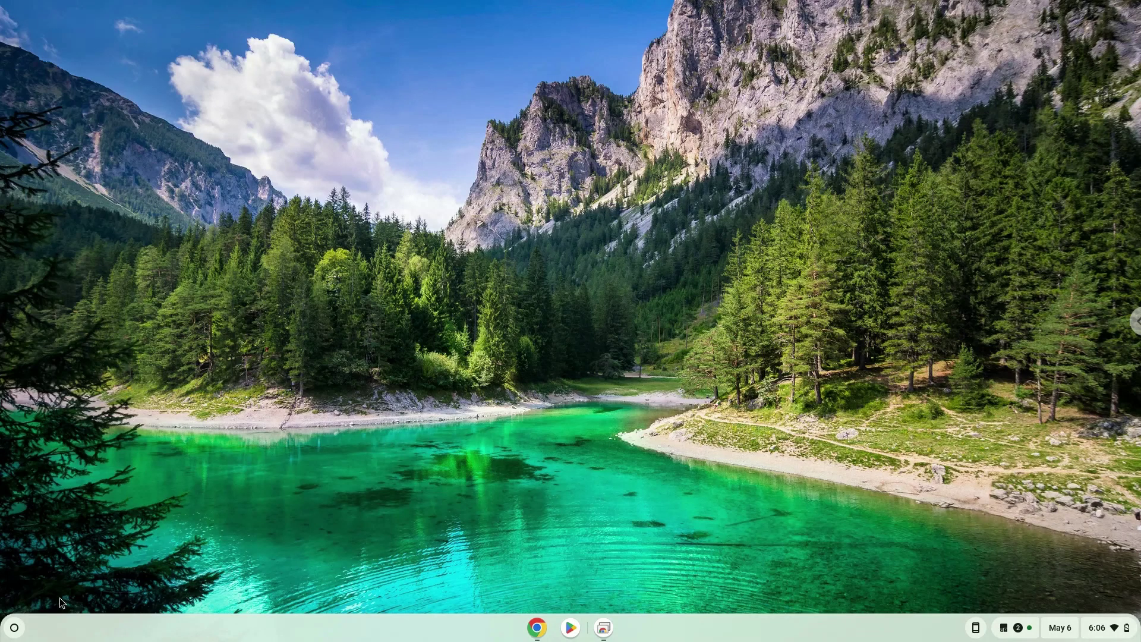
click(14, 628)
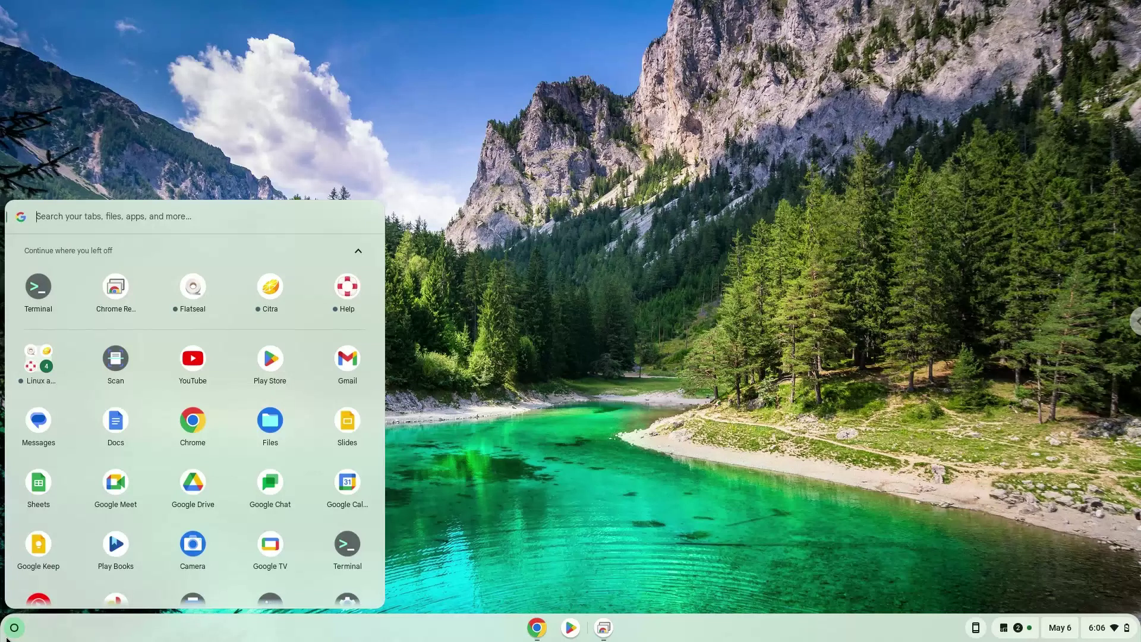
click(191, 287)
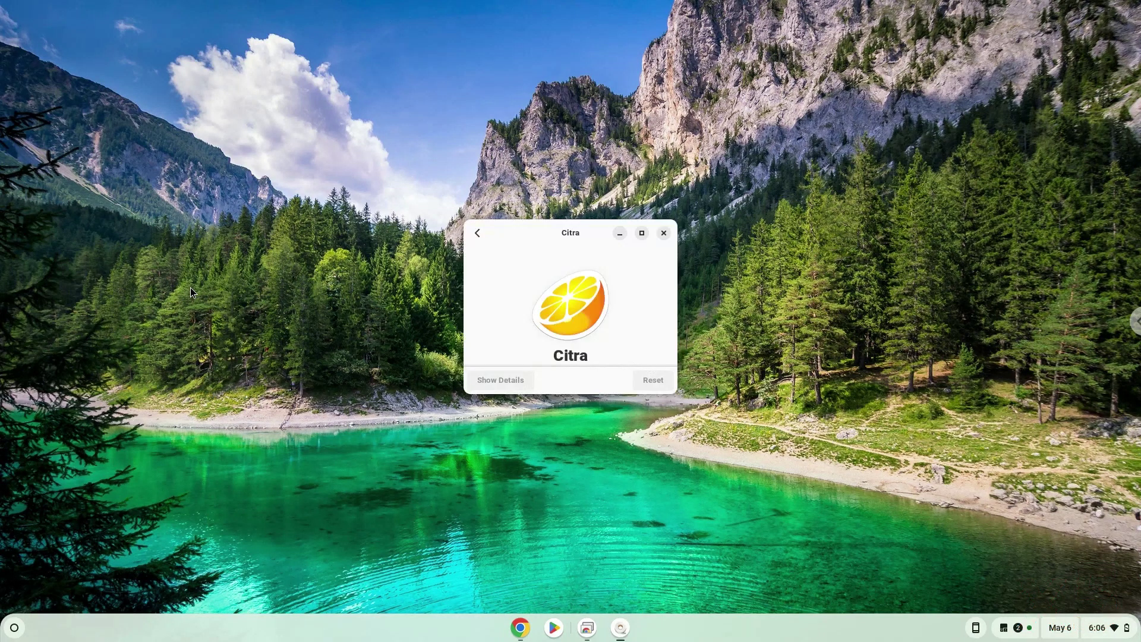
Maximize Flatseal, switch off Citra's X11 windowing system socket, and close Flatseal
click(641, 234)
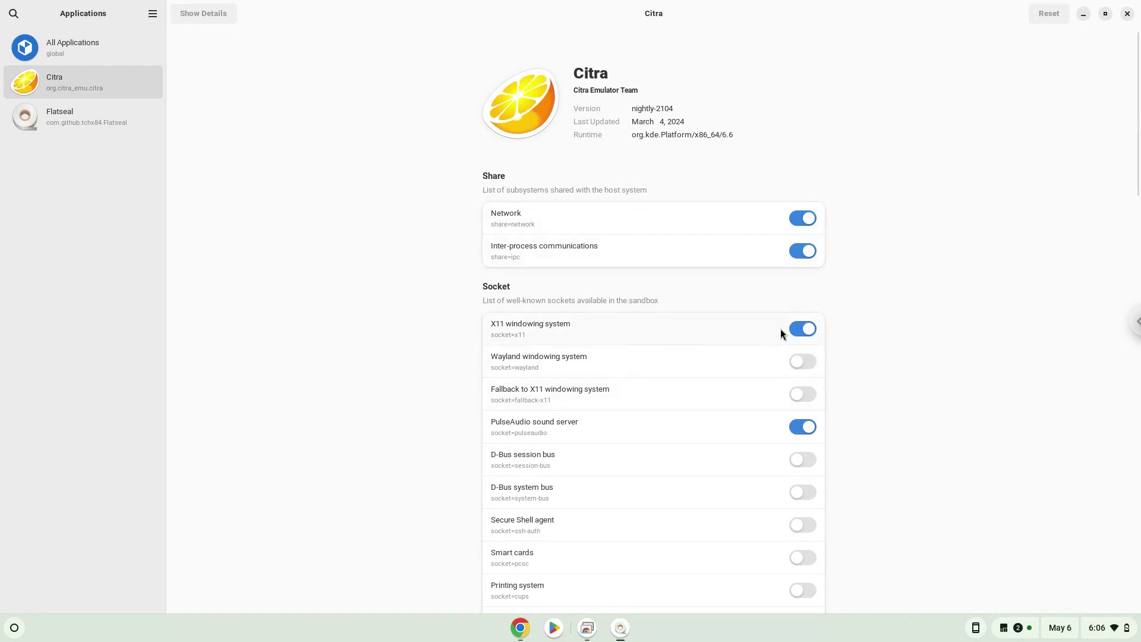
click(799, 327)
click(1128, 13)
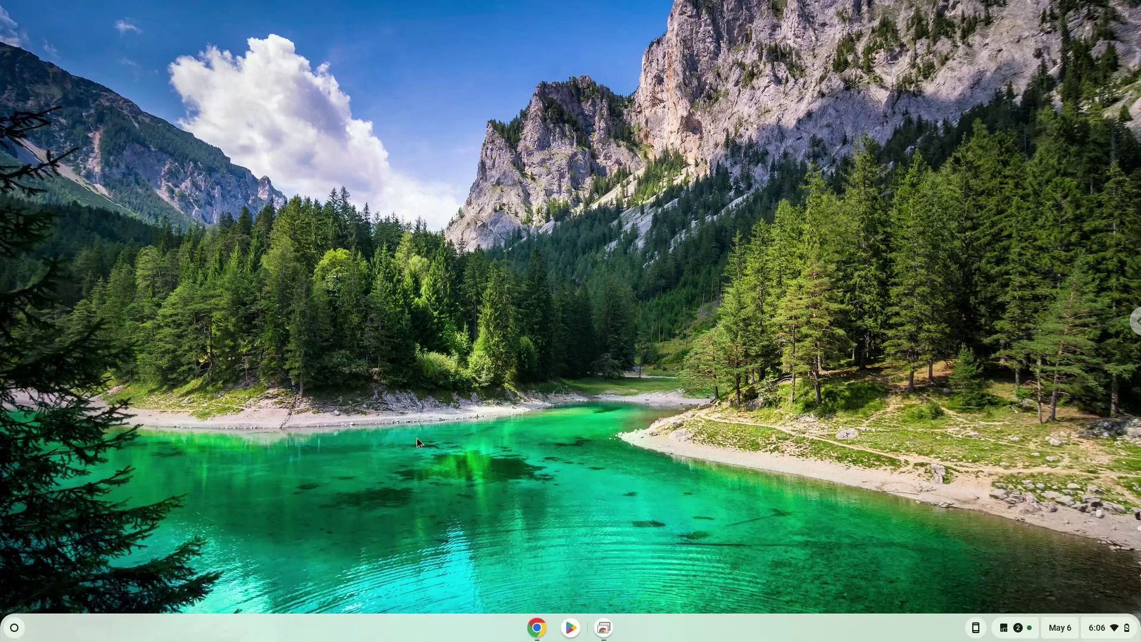
Try launching Citra from the app Launcher, then bring the Launcher up again
click(16, 629)
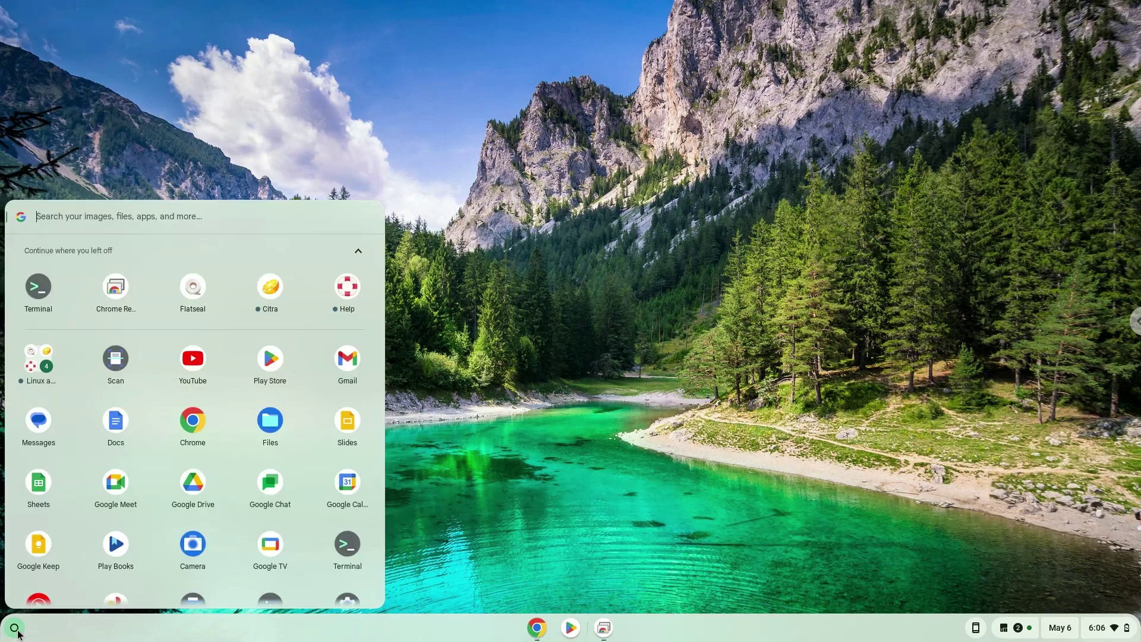
click(268, 288)
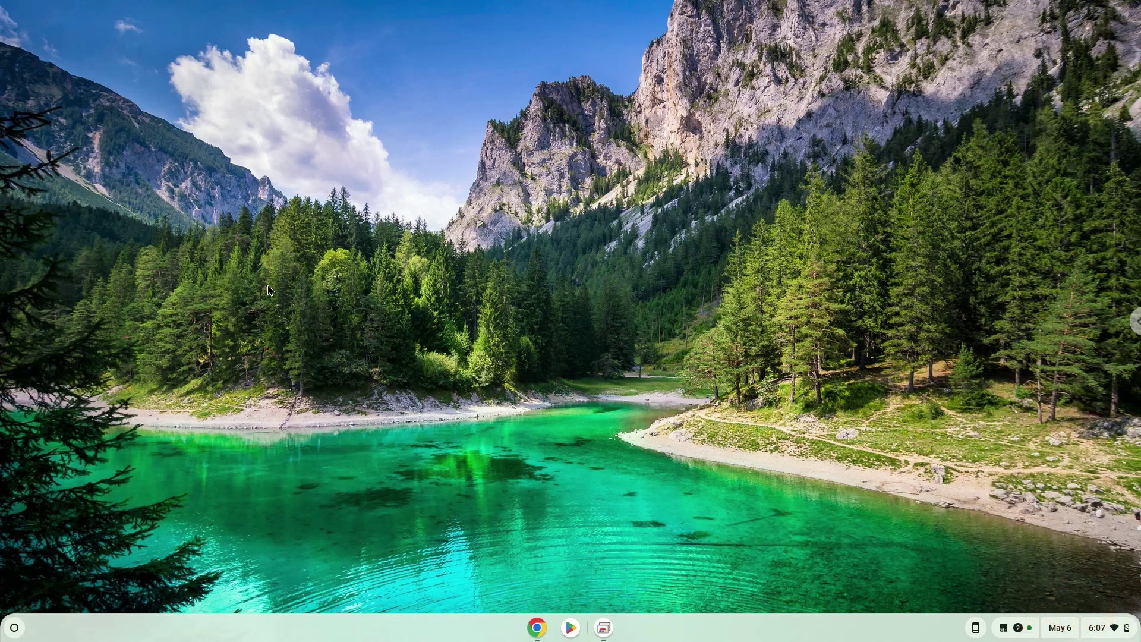
click(14, 629)
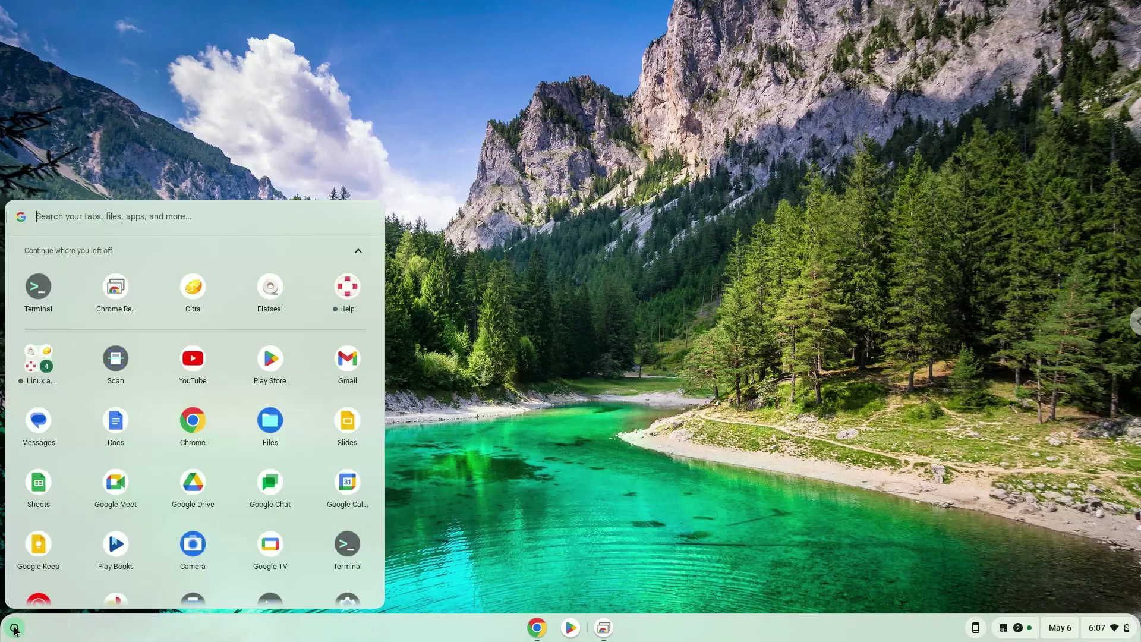
Reopen Flatseal and switch Citra's X11 windowing system socket back on
click(271, 295)
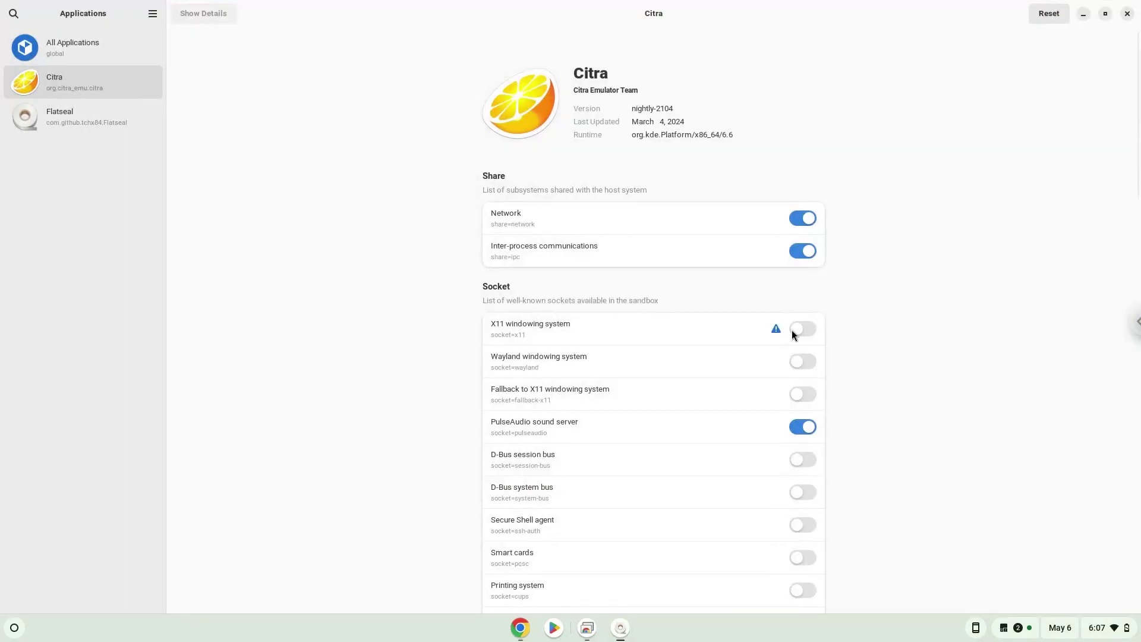
click(800, 329)
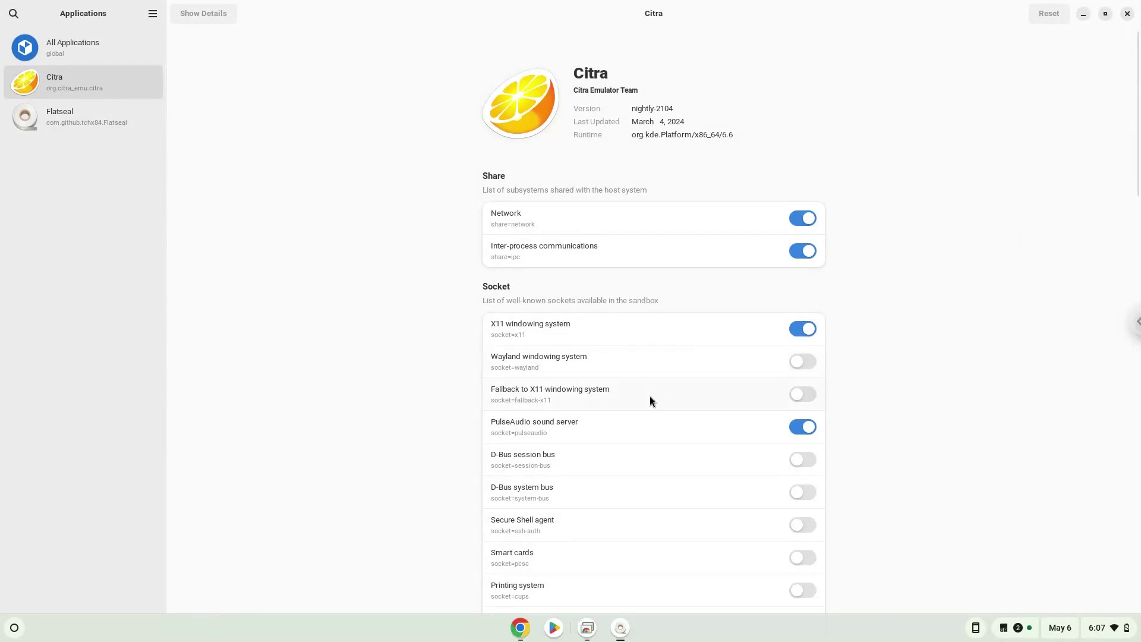
Close Flatseal and launch Citra from the Launcher, reaching its usage-data sharing prompt
click(1121, 18)
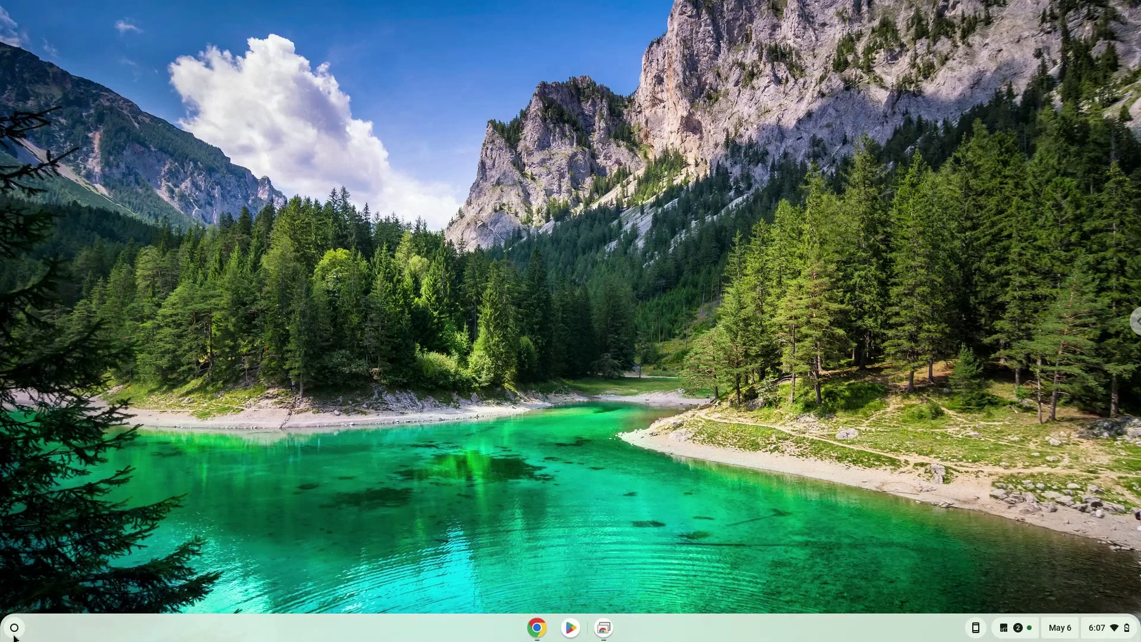
click(15, 630)
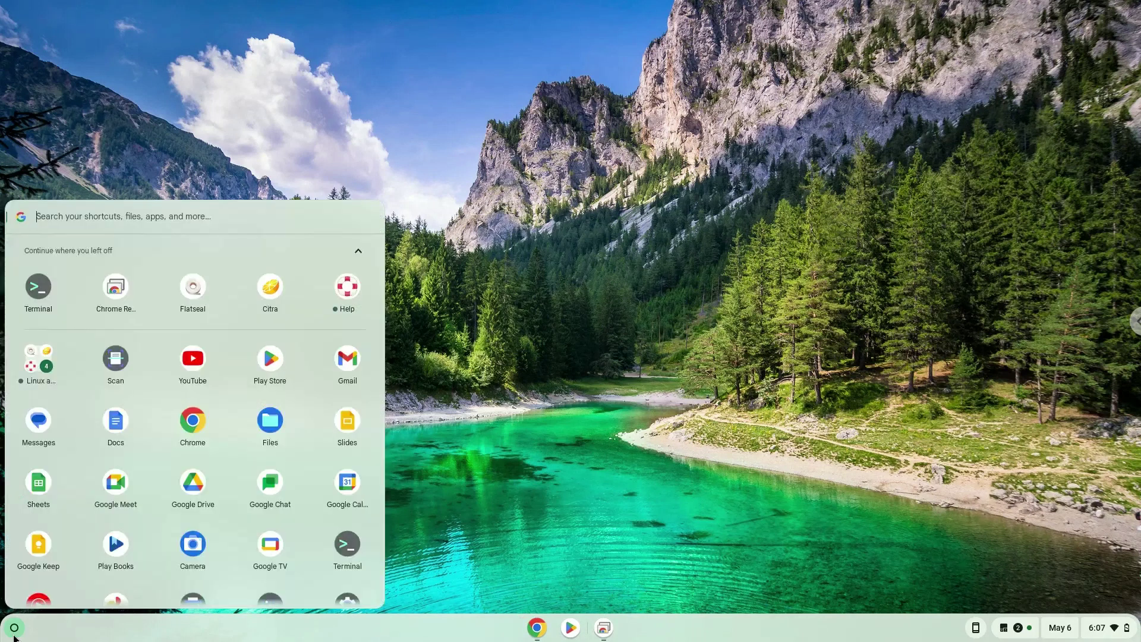
click(271, 290)
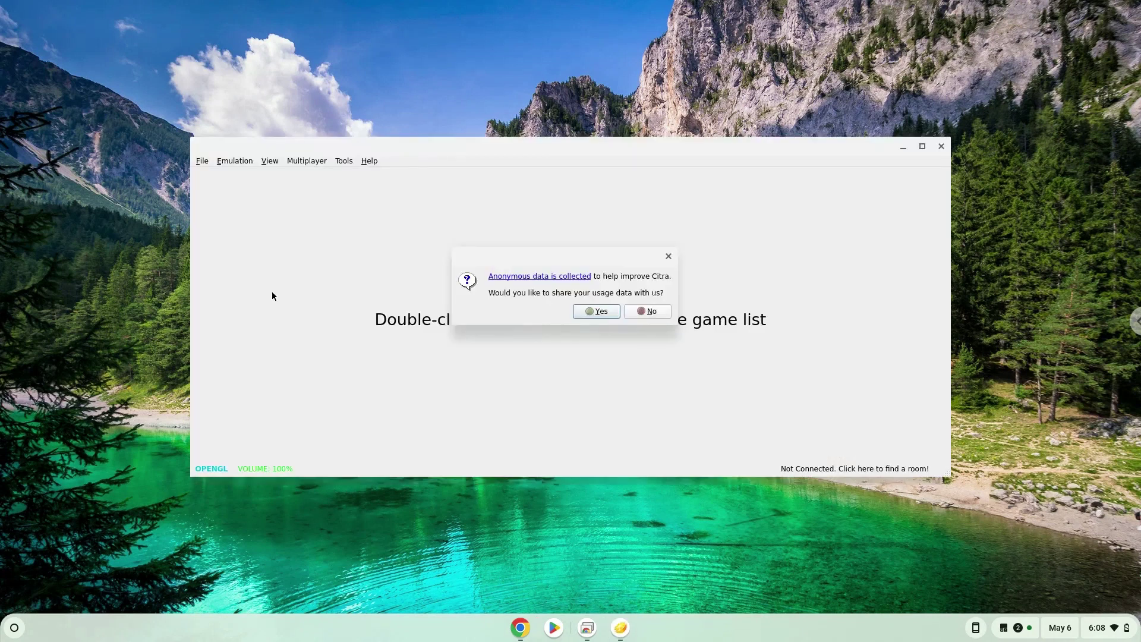
Agree to share usage data, maximize Citra, and show Help > About Citra (Nightly 2104)
click(605, 310)
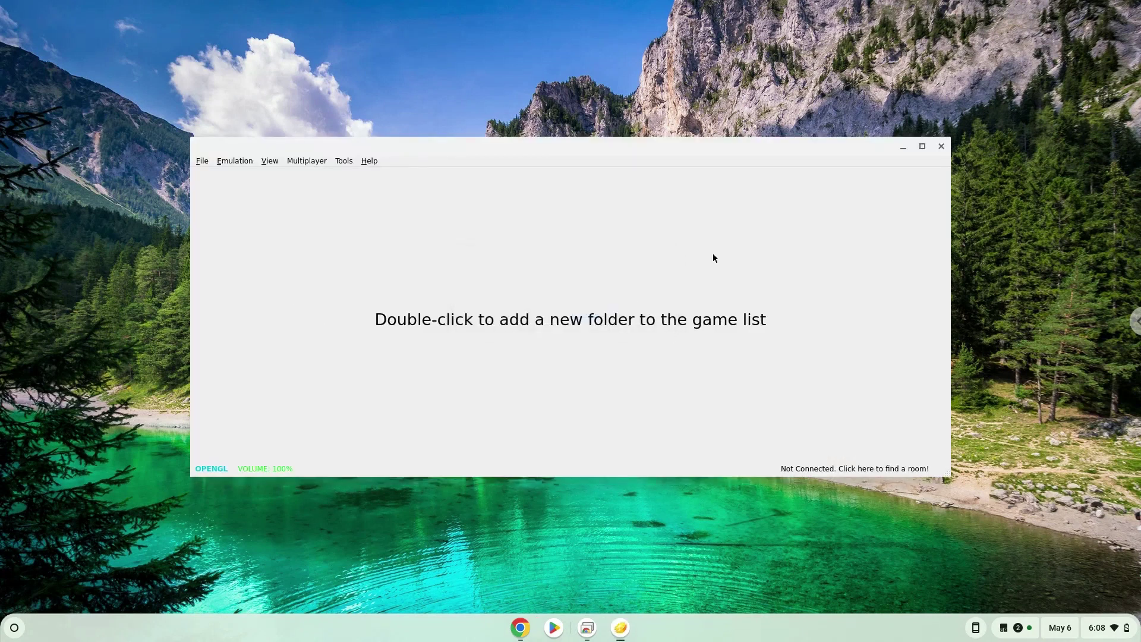
double_click(877, 153)
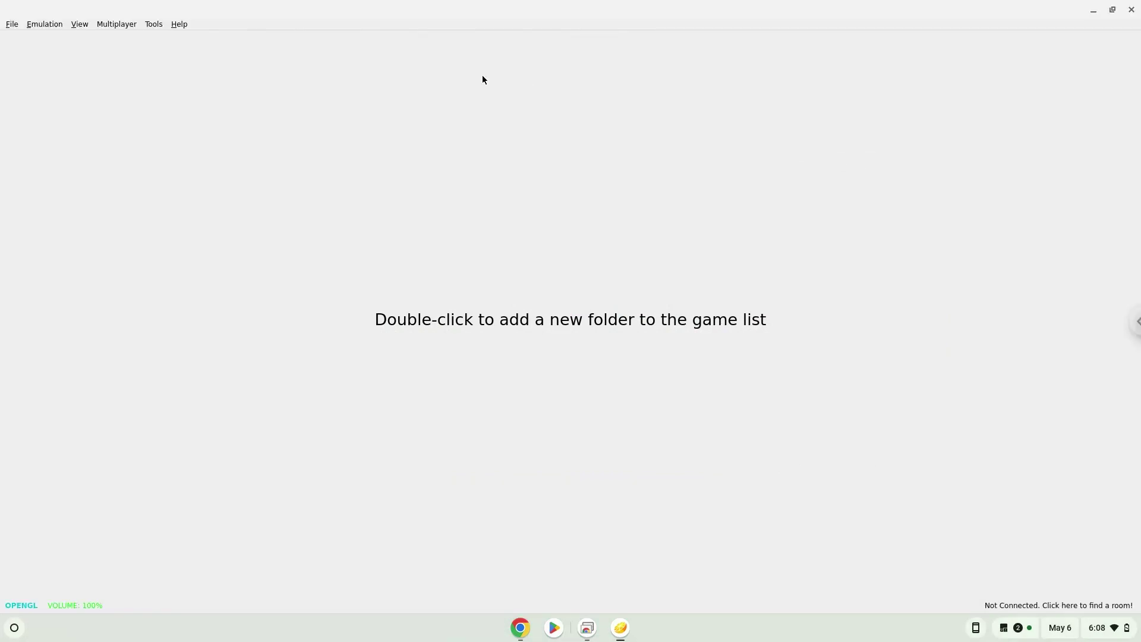
click(183, 27)
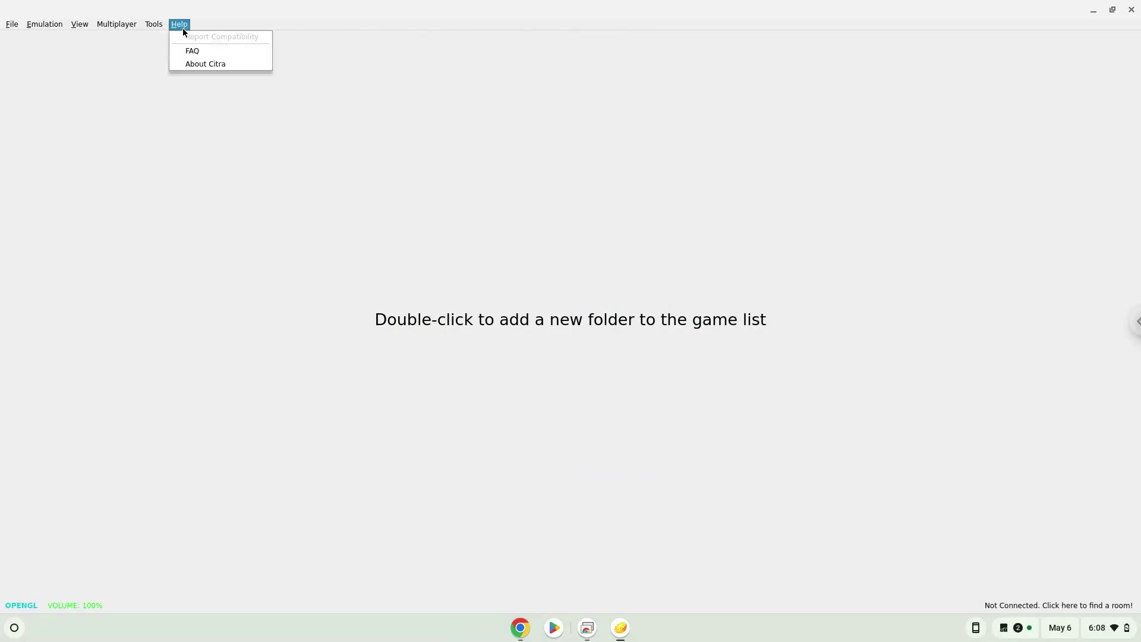
click(184, 61)
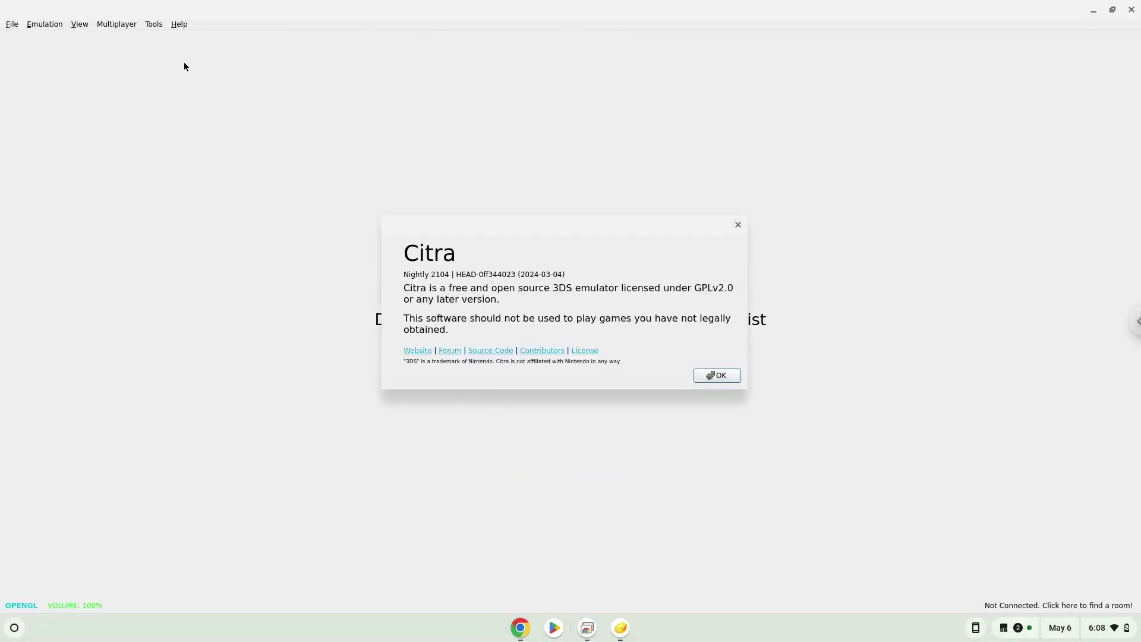